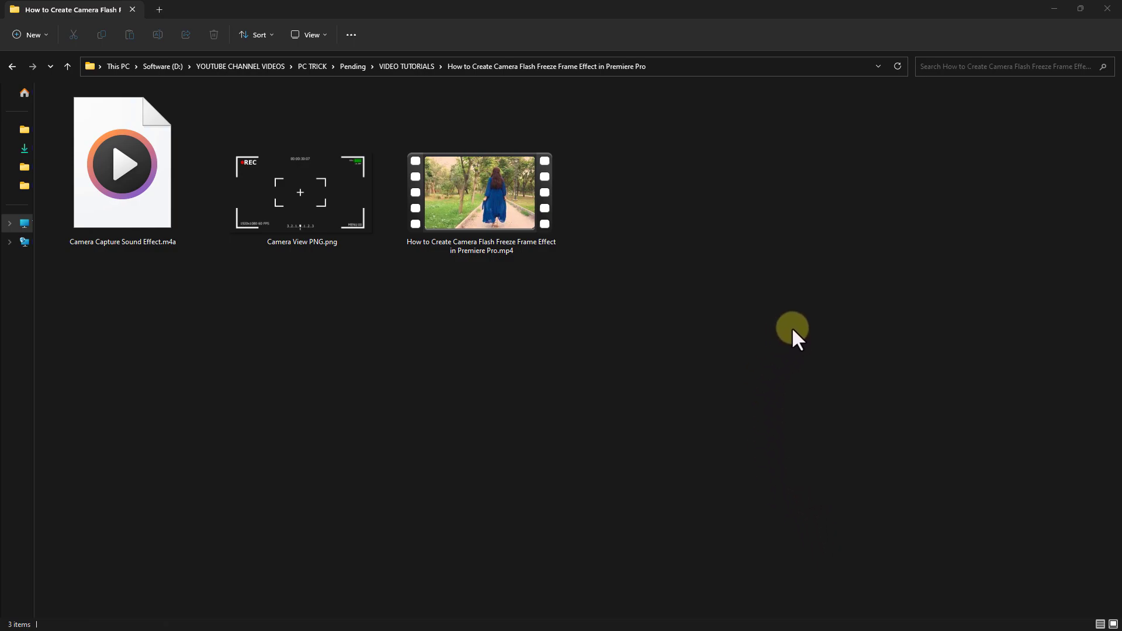
- Preview the walking video full screen in the player, skipping ahead, then close it
{"action": "double_click", "coordinate": [492, 178]}
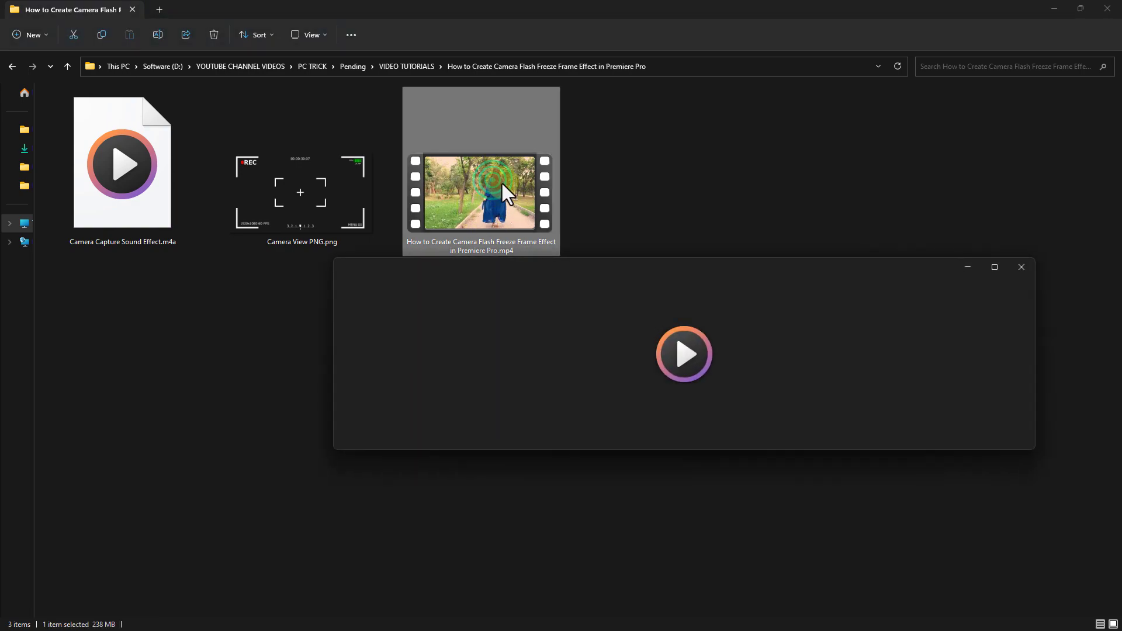
{"action": "left_click", "coordinate": [581, 346]}
{"action": "double_click", "coordinate": [581, 346]}
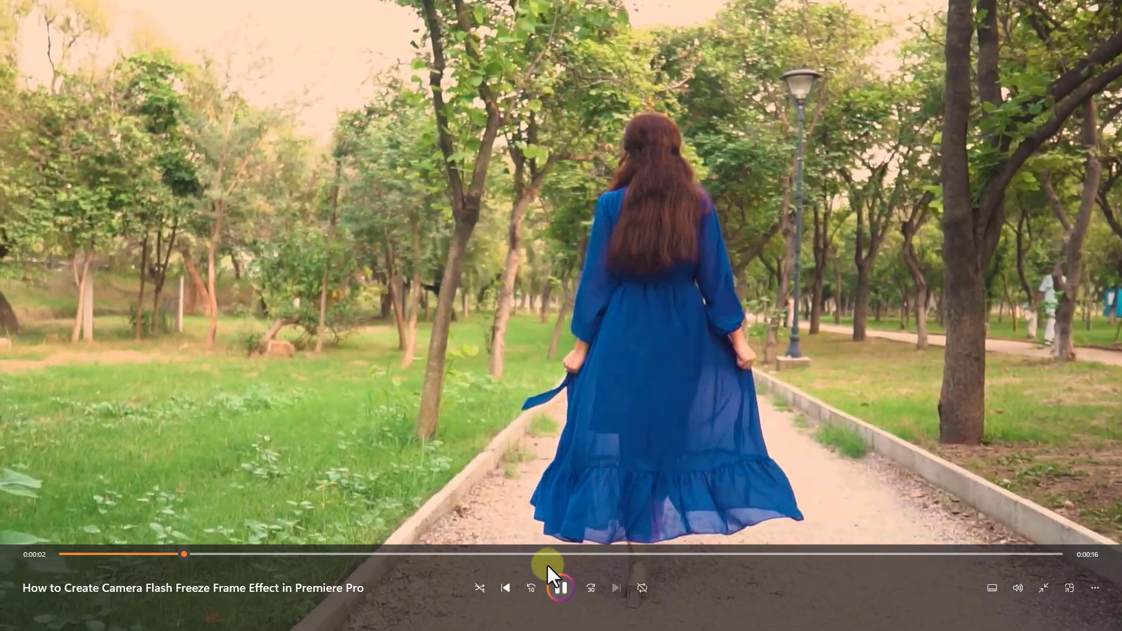
{"action": "left_click", "coordinate": [534, 553]}
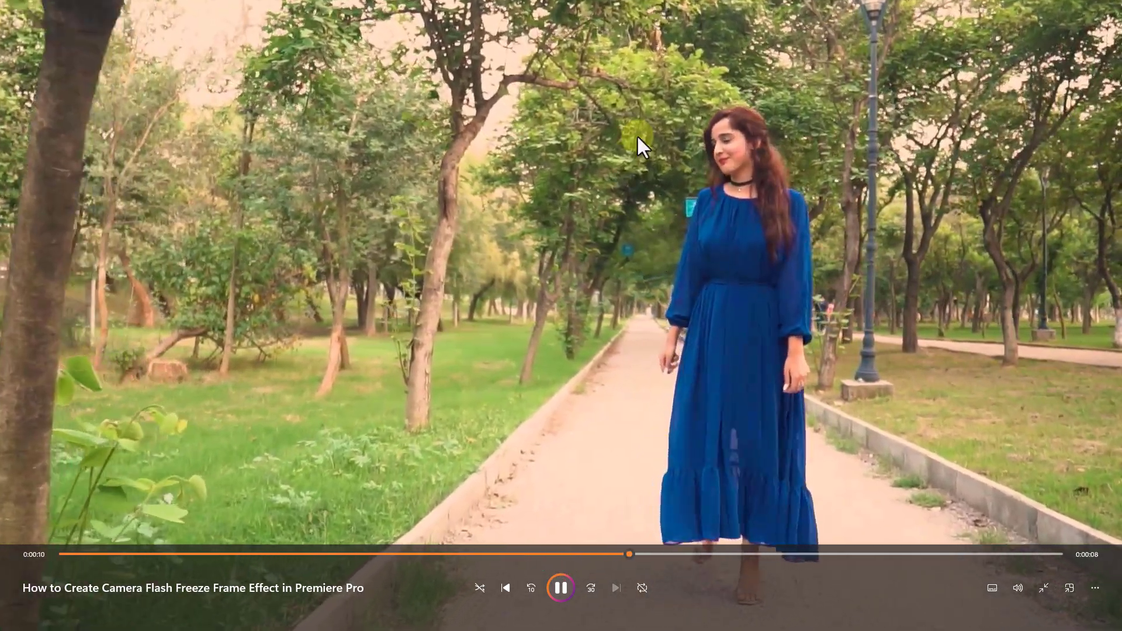
{"action": "right_click", "coordinate": [637, 135]}
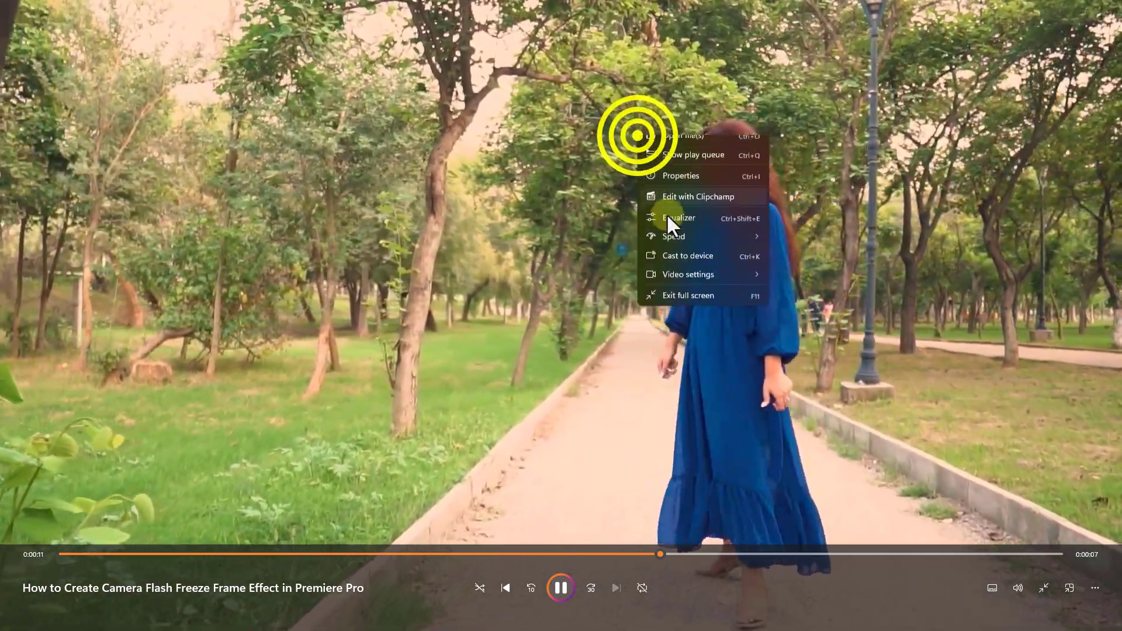
{"action": "left_click", "coordinate": [671, 303]}
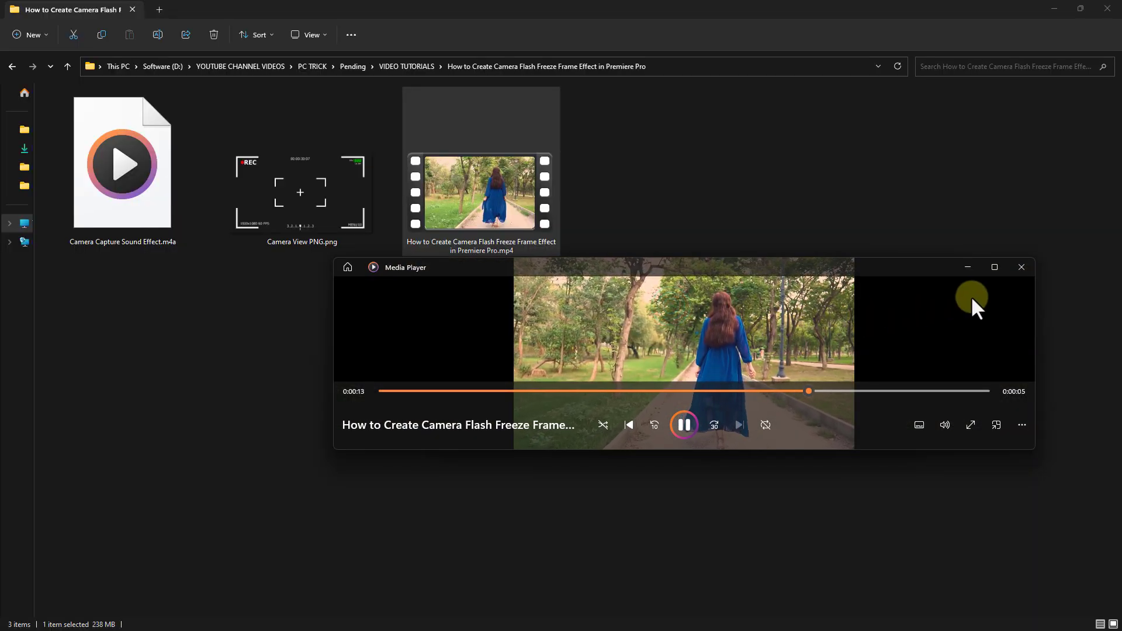
{"action": "left_click", "coordinate": [1024, 267]}
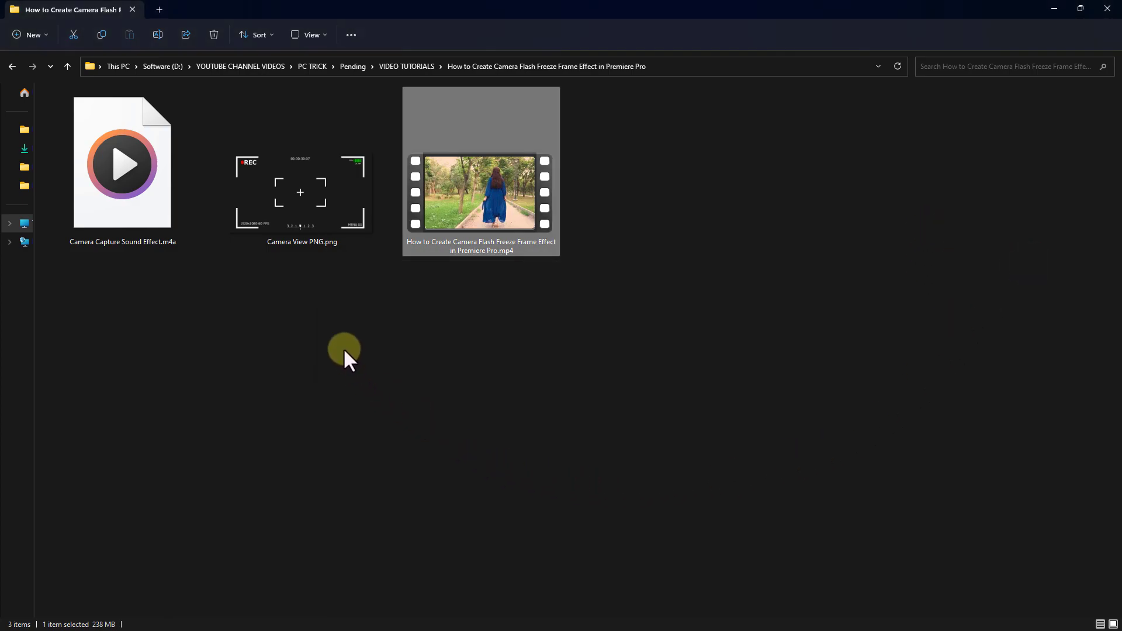
- View the camera viewfinder image in the image viewer, then close it
{"action": "left_click", "coordinate": [302, 188]}
{"action": "double_click", "coordinate": [293, 189]}
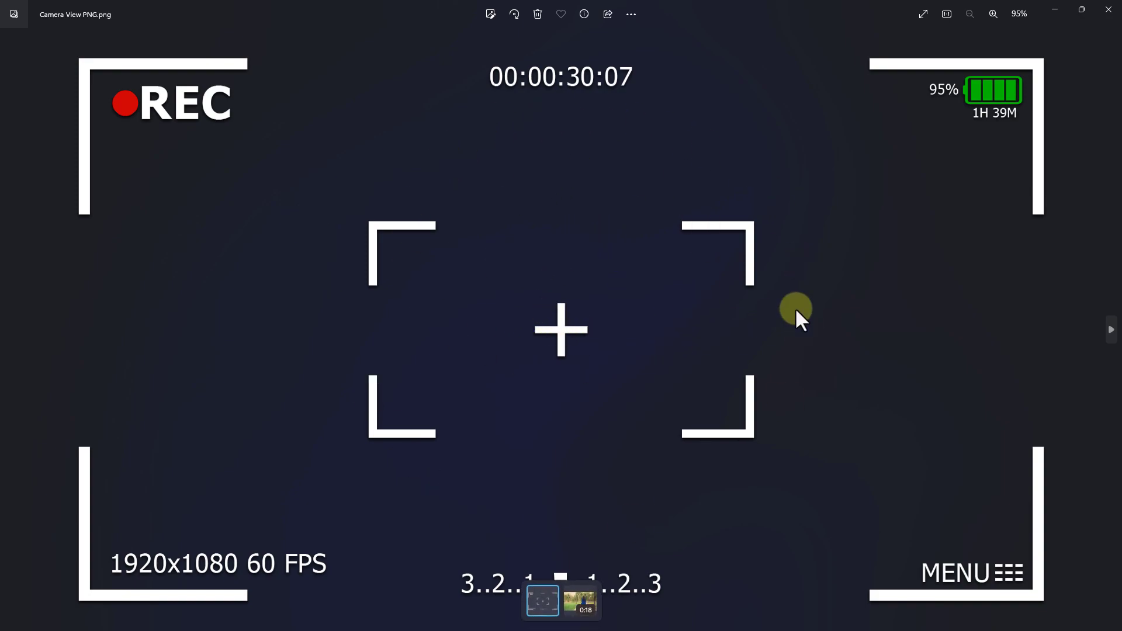
{"action": "left_click", "coordinate": [1107, 10]}
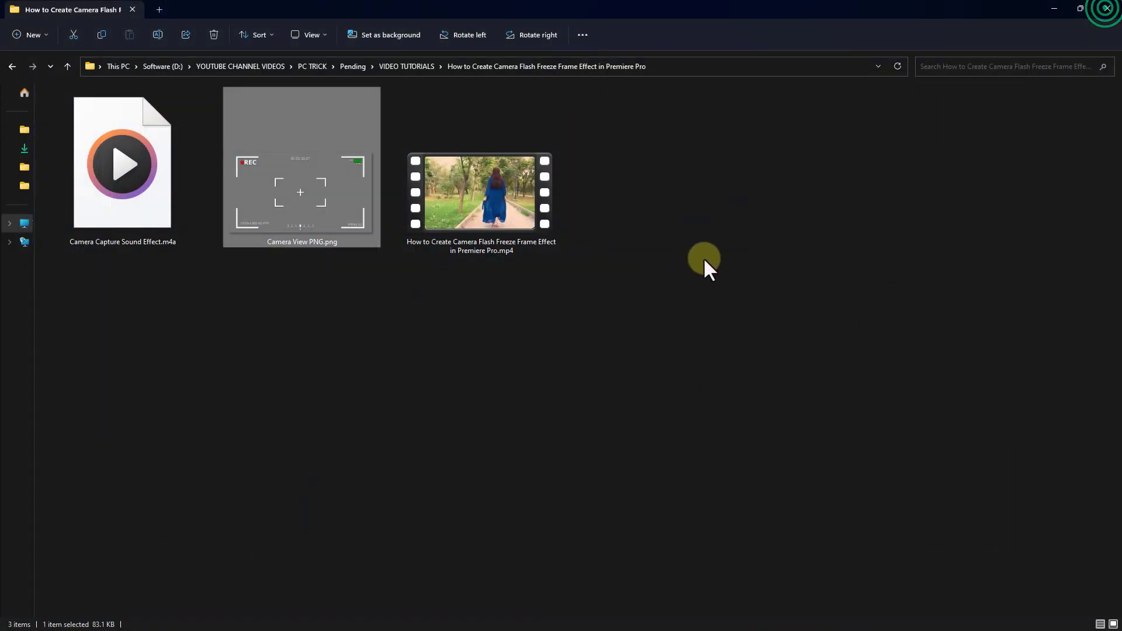
- Play the camera capture shutter sound a few times in Media Player, then close it
{"action": "double_click", "coordinate": [133, 166]}
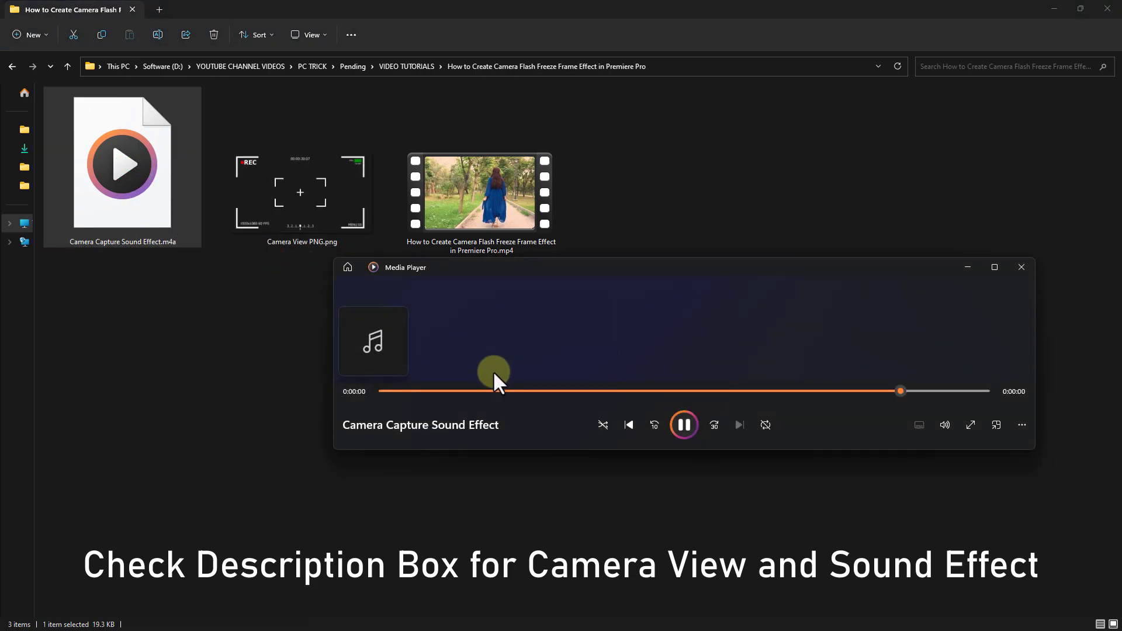
{"action": "left_click", "coordinate": [683, 424]}
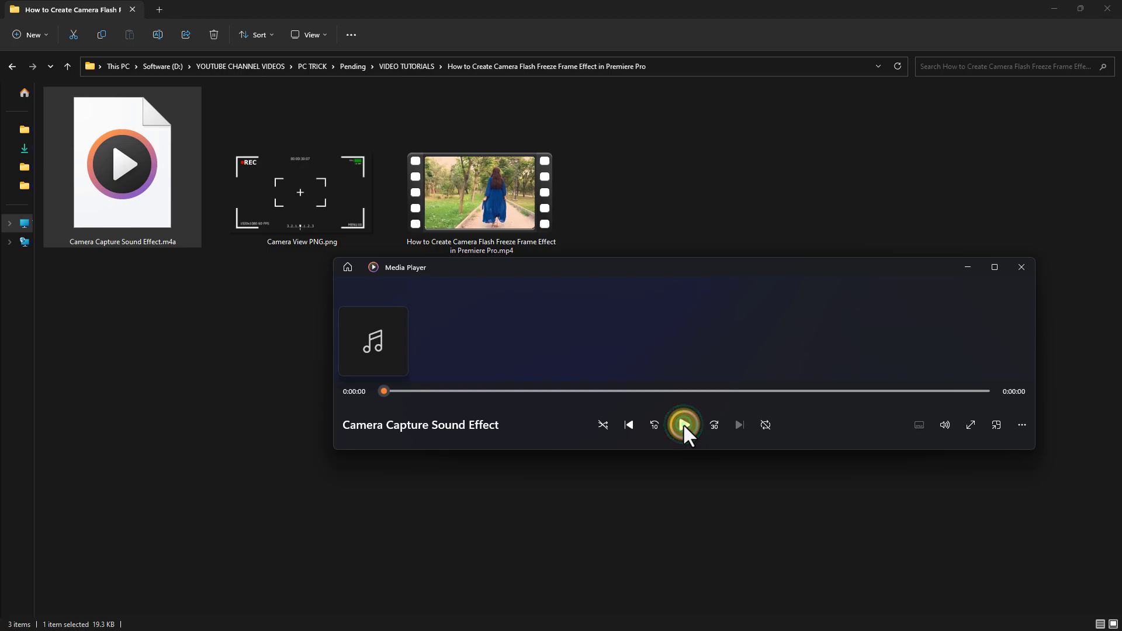
{"action": "left_click", "coordinate": [682, 423]}
{"action": "left_click", "coordinate": [1022, 267]}
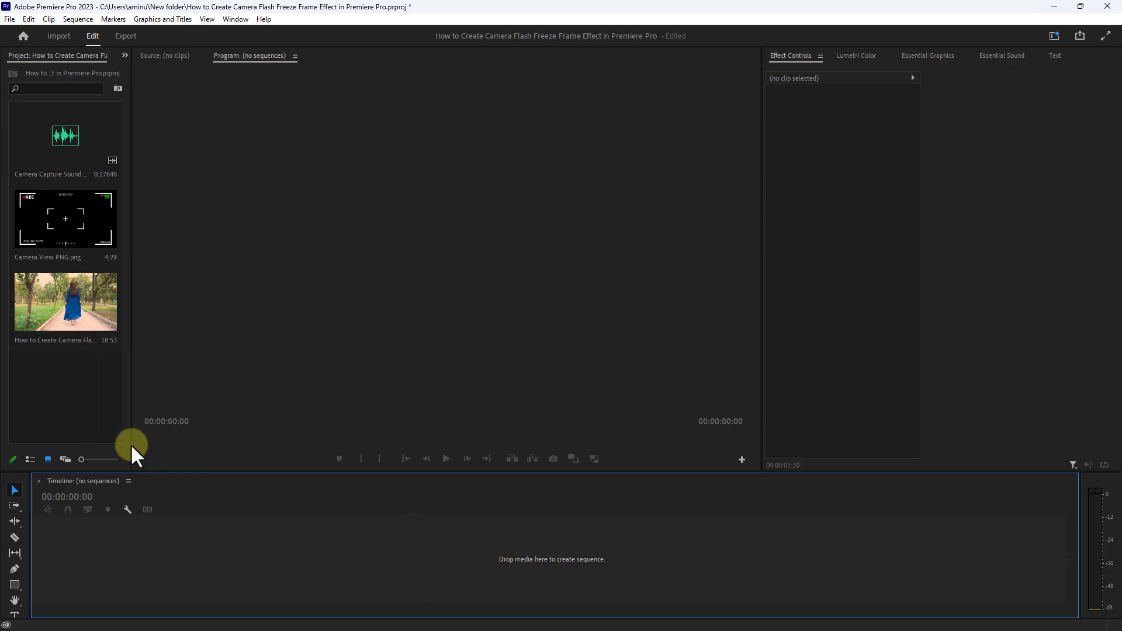
- Create a sequence from the walking video clip and zoom the timeline in on it
{"action": "left_click", "coordinate": [61, 290]}
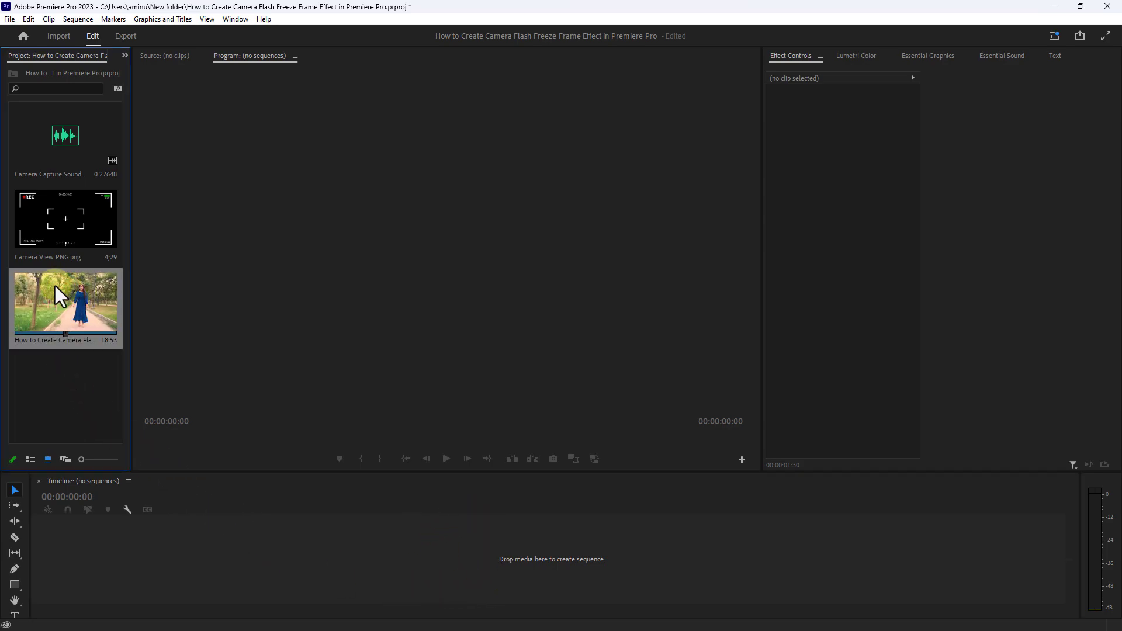
{"action": "left_click_drag", "start_coordinate": [46, 289], "coordinate": [352, 561]}
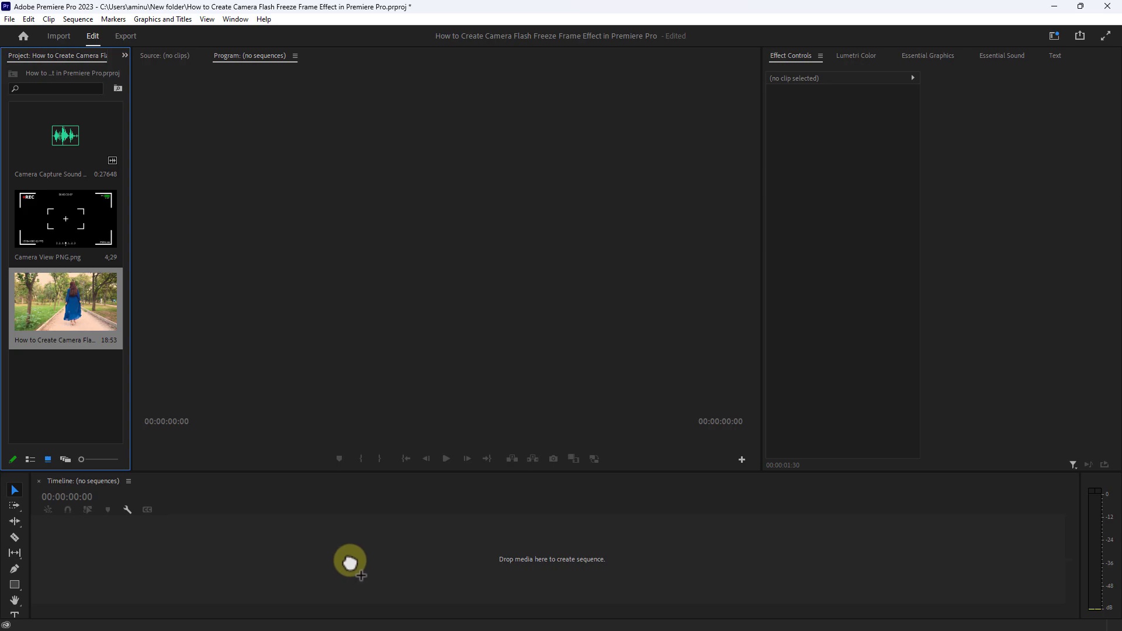
{"action": "left_click_drag", "start_coordinate": [353, 561], "coordinate": [349, 562]}
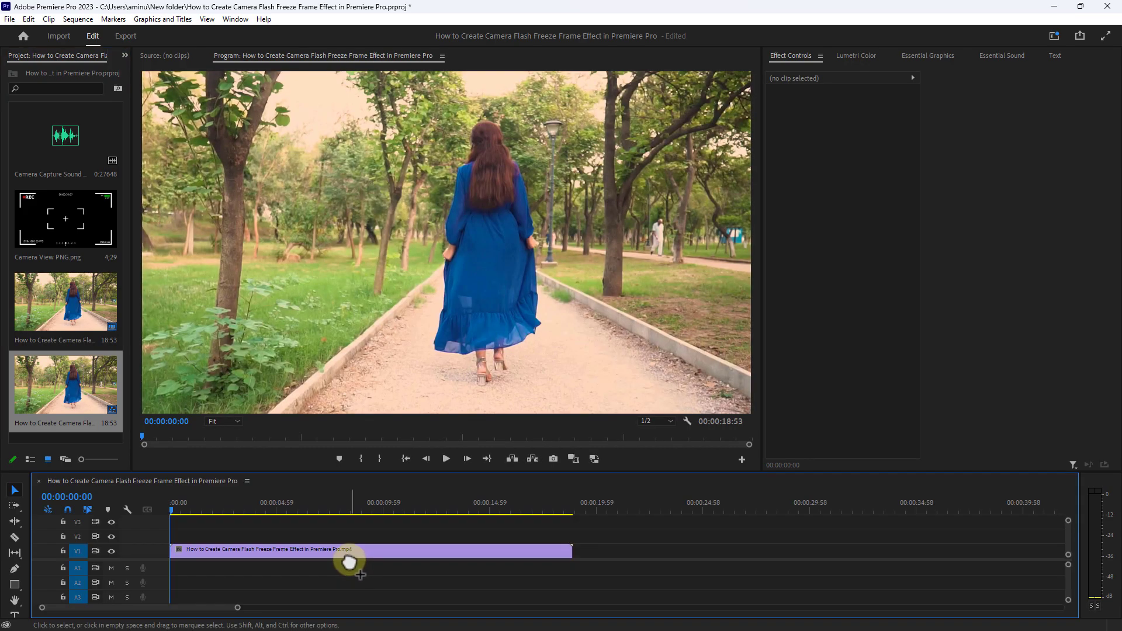
{"action": "scroll", "coordinate": [158, 561], "scroll_direction": "up", "scroll_amount": 2}
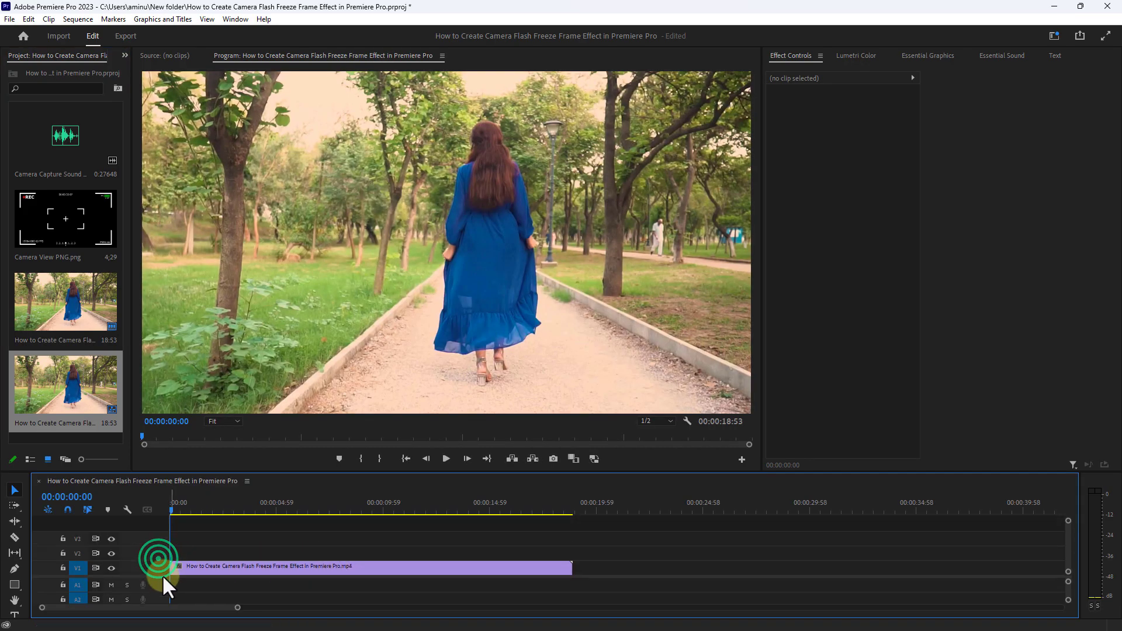
{"action": "left_click_drag", "start_coordinate": [239, 611], "coordinate": [199, 611]}
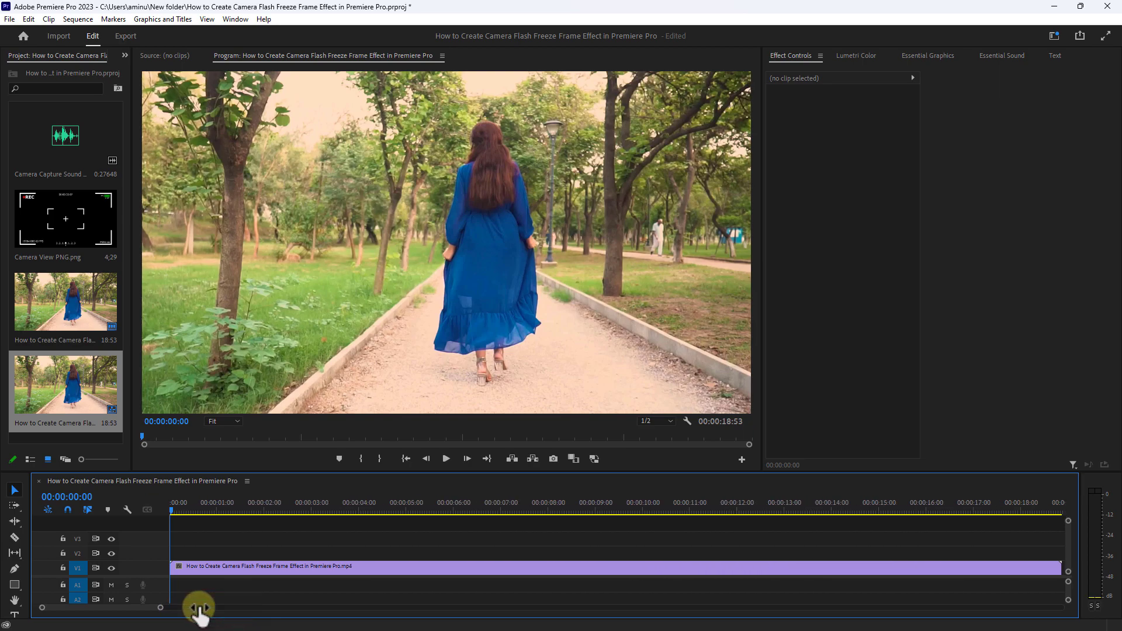
{"action": "left_click_drag", "start_coordinate": [239, 508], "coordinate": [467, 504]}
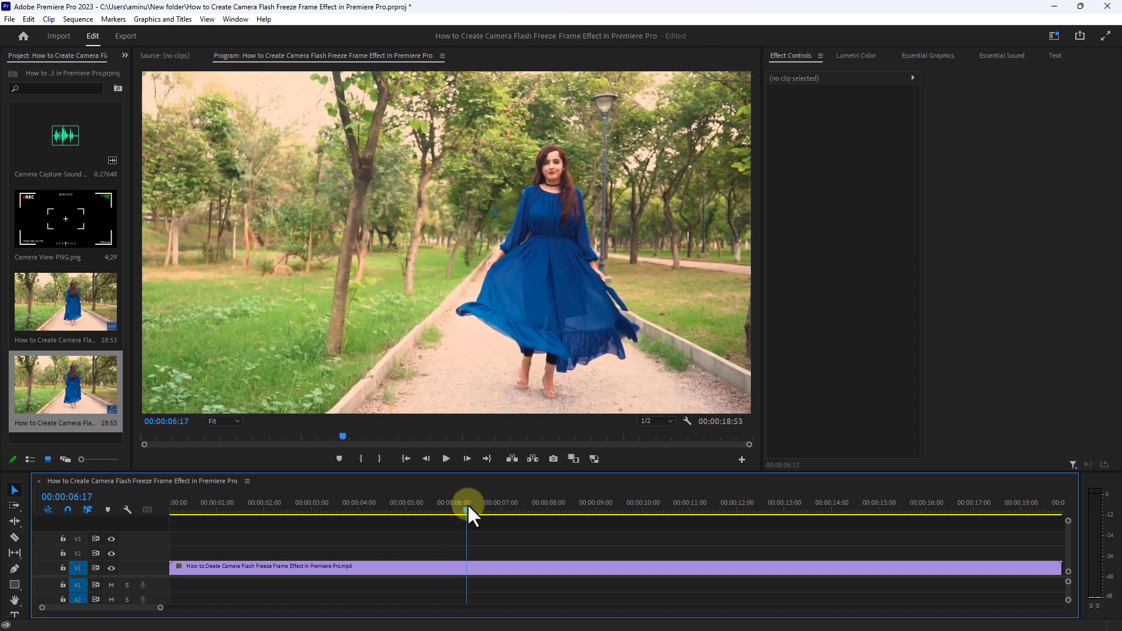
- Park the playhead at 00:00:06:15 and bring up the walking clip's context menu
{"action": "left_click_drag", "start_coordinate": [467, 504], "coordinate": [465, 503]}
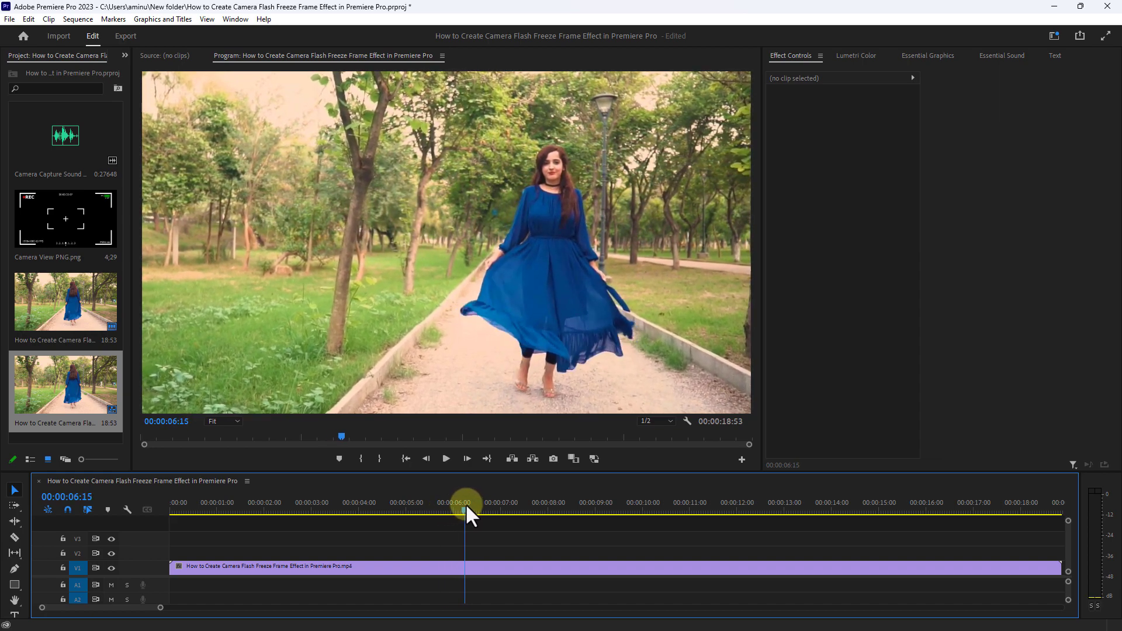
{"action": "left_click", "coordinate": [449, 566]}
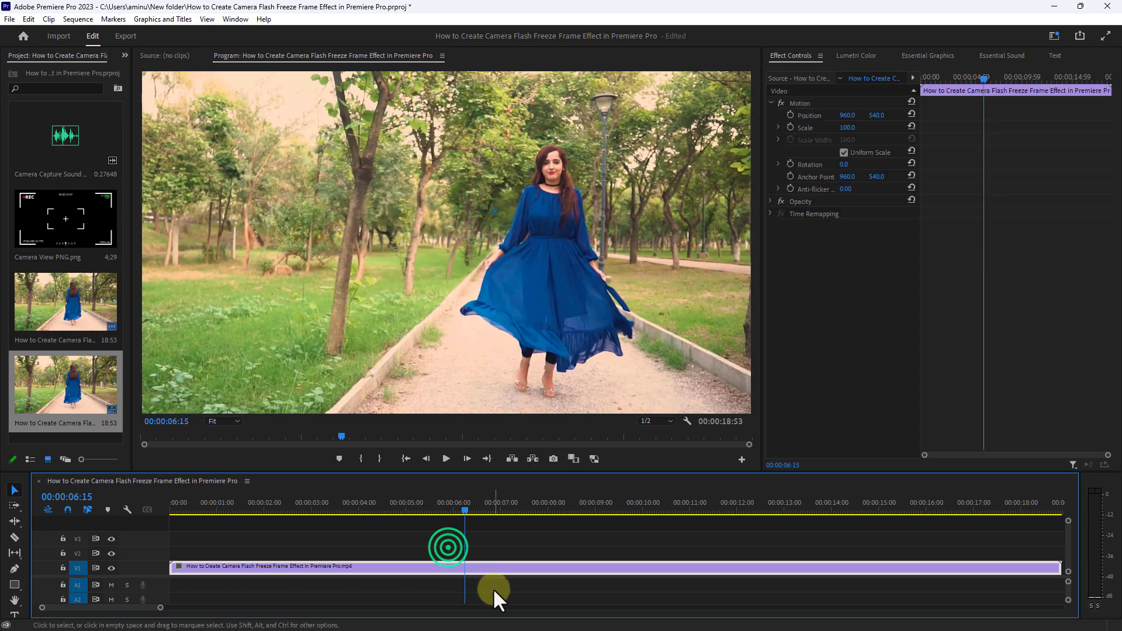
{"action": "right_click", "coordinate": [464, 566]}
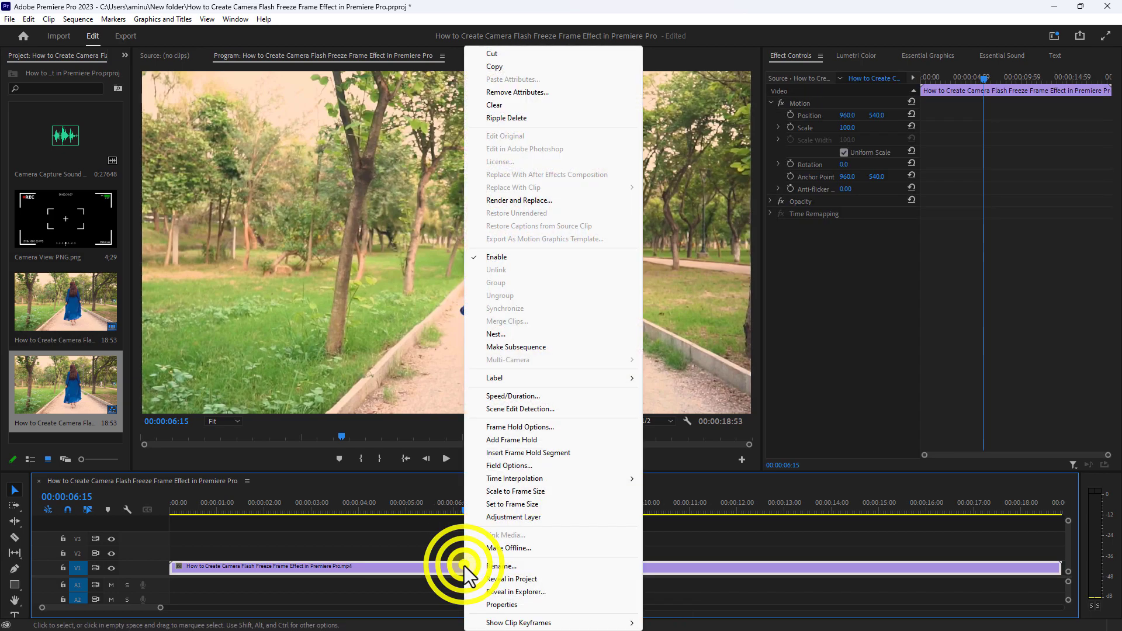
- Insert the frame hold segment and lengthen it, shifting the remaining clip later
{"action": "left_click", "coordinate": [527, 454]}
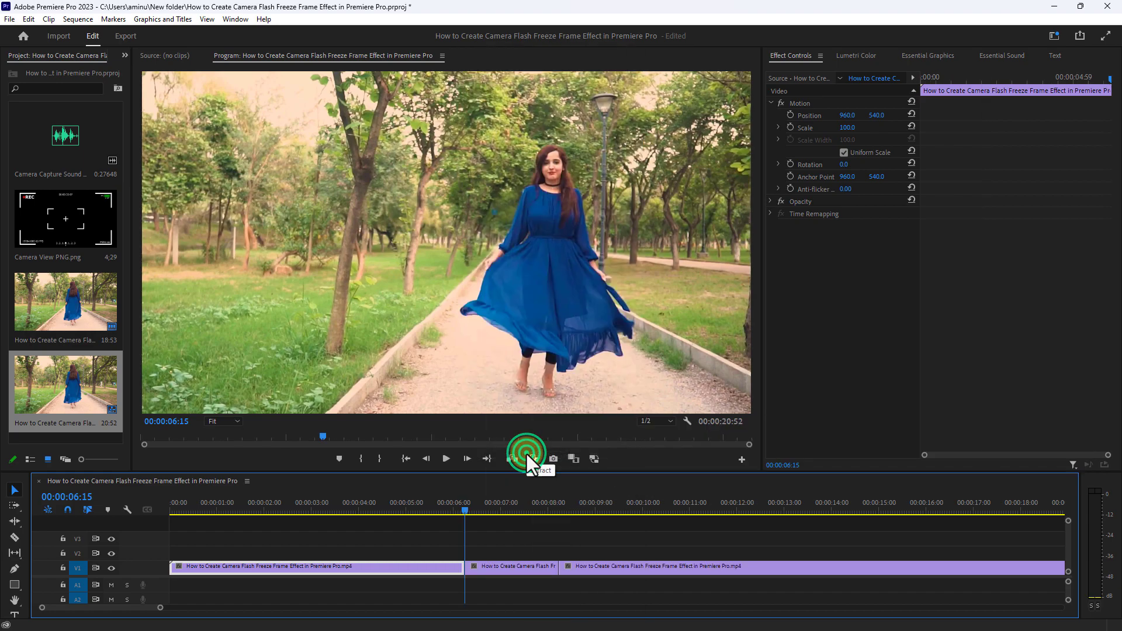
{"action": "left_click", "coordinate": [499, 566]}
{"action": "left_click_drag", "start_coordinate": [465, 510], "coordinate": [501, 510]}
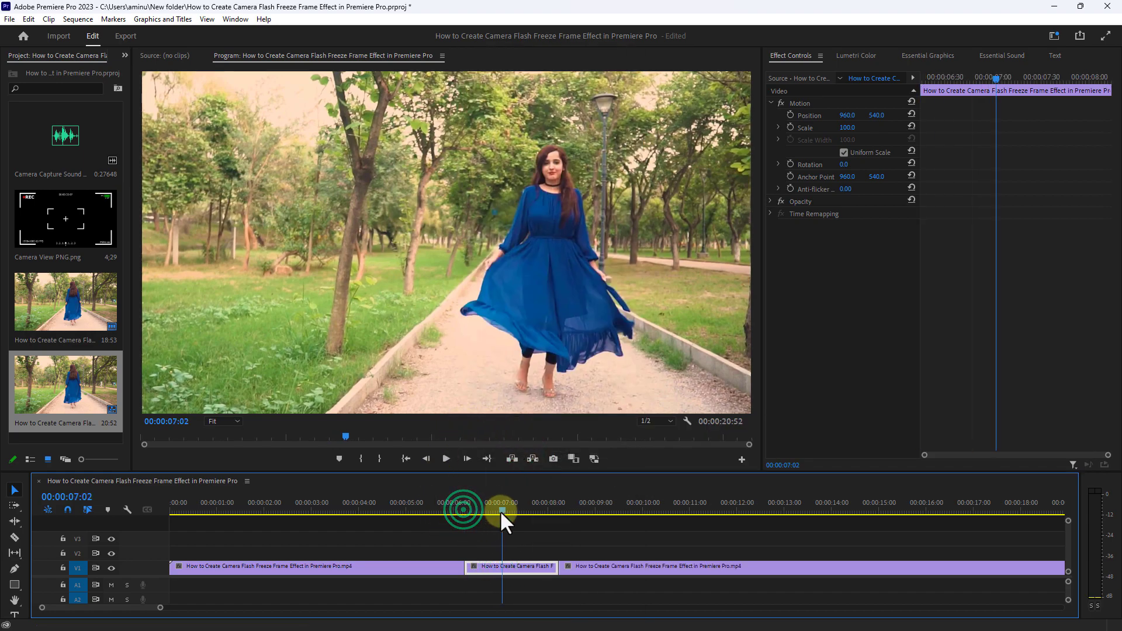
{"action": "left_click_drag", "start_coordinate": [573, 567], "coordinate": [732, 570]}
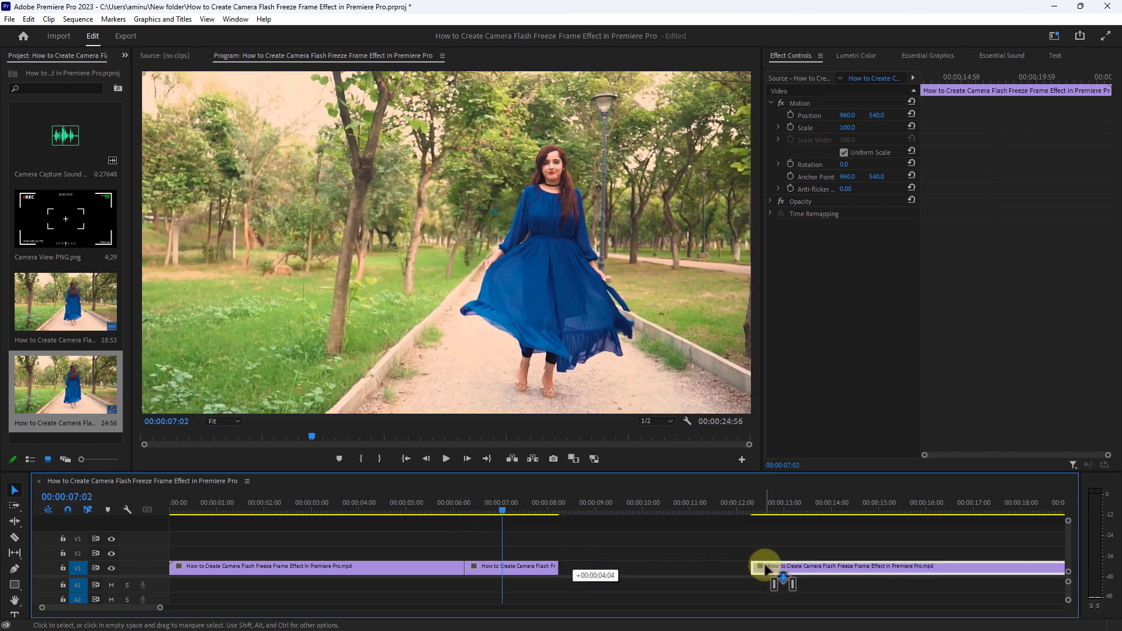
{"action": "left_click_drag", "start_coordinate": [733, 570], "coordinate": [689, 579]}
{"action": "left_click", "coordinate": [534, 566]}
{"action": "left_click_drag", "start_coordinate": [554, 570], "coordinate": [607, 568]}
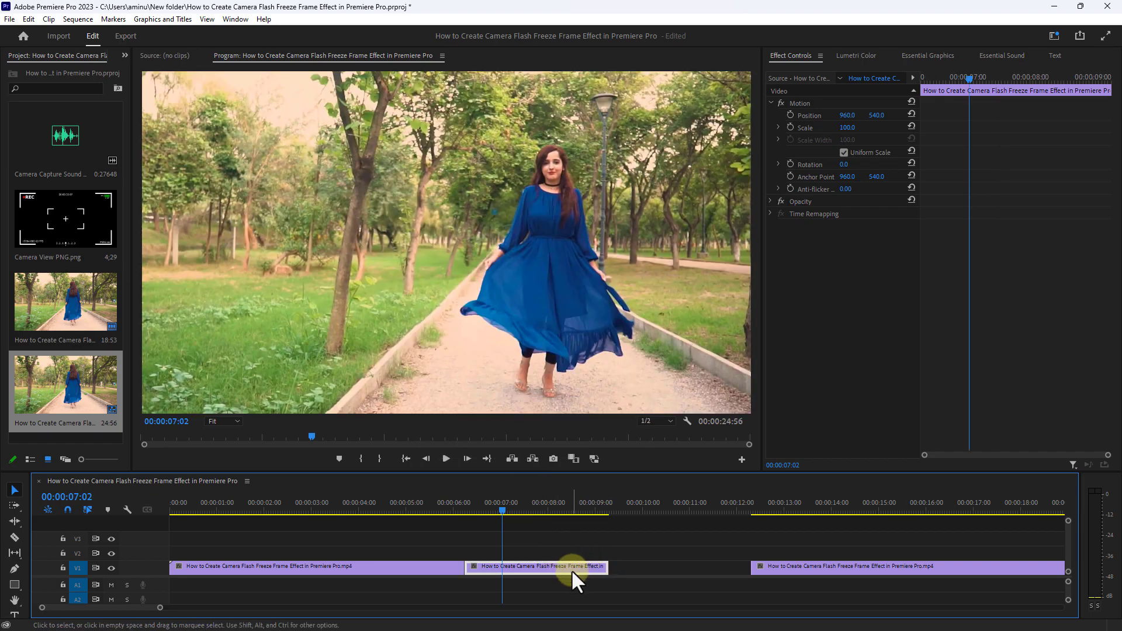
- Pull the last clip against the freeze frame and return the playhead to its start
{"action": "left_click_drag", "start_coordinate": [780, 566], "coordinate": [642, 572]}
{"action": "left_click", "coordinate": [525, 567]}
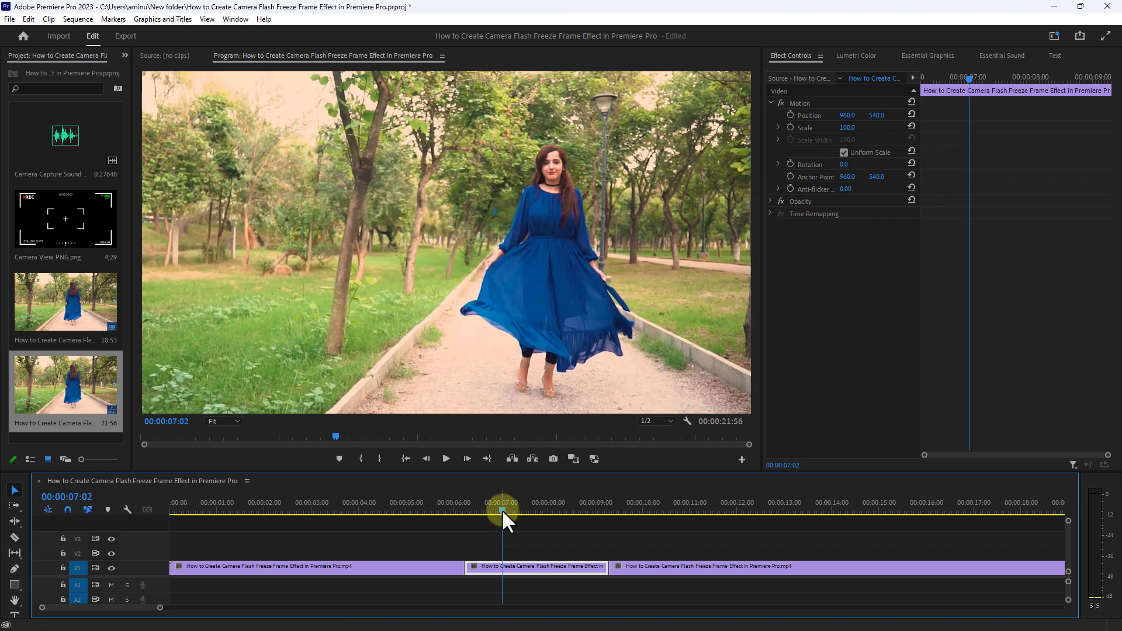
{"action": "left_click_drag", "start_coordinate": [501, 510], "coordinate": [465, 510]}
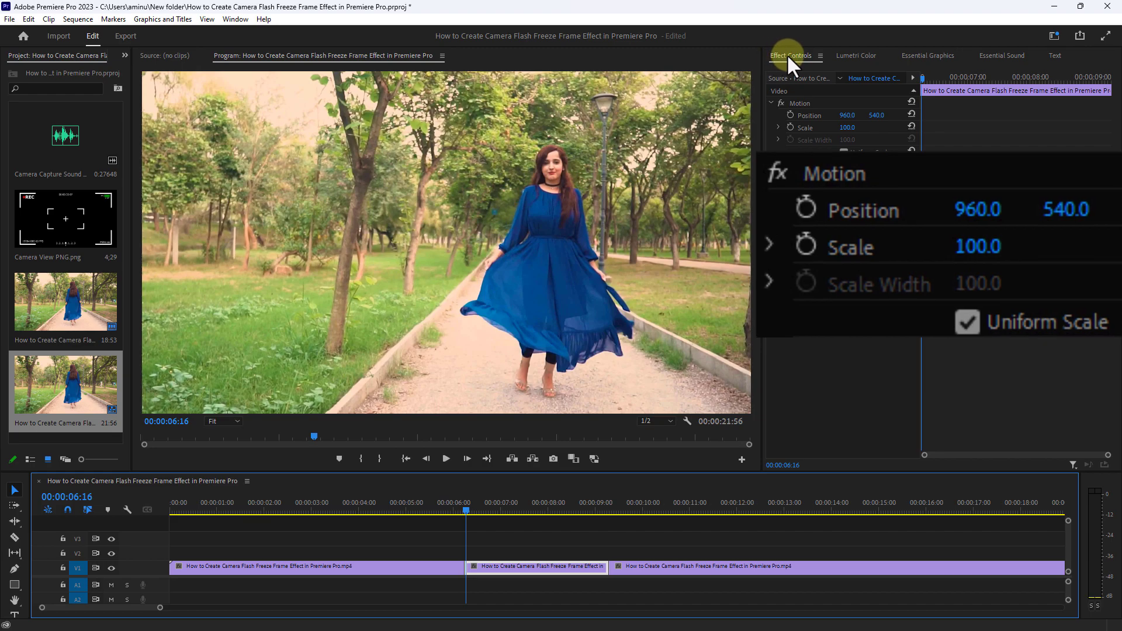
- Set the freeze frame's Motion Scale to 60 and add a starting Scale keyframe
{"action": "left_click", "coordinate": [799, 103]}
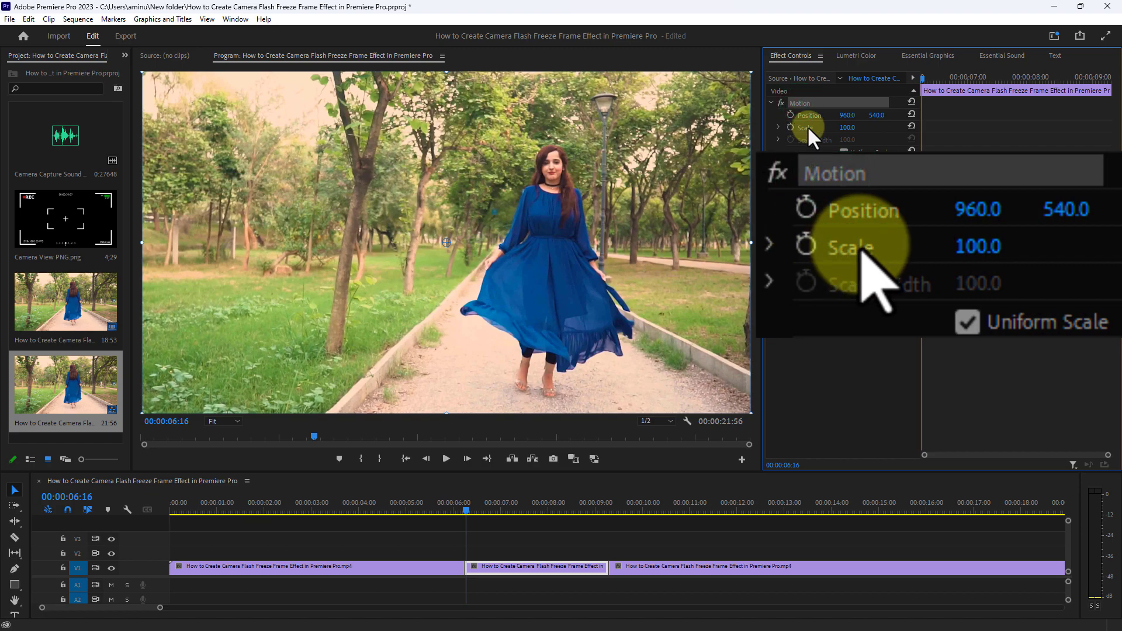
{"action": "left_click", "coordinate": [805, 127]}
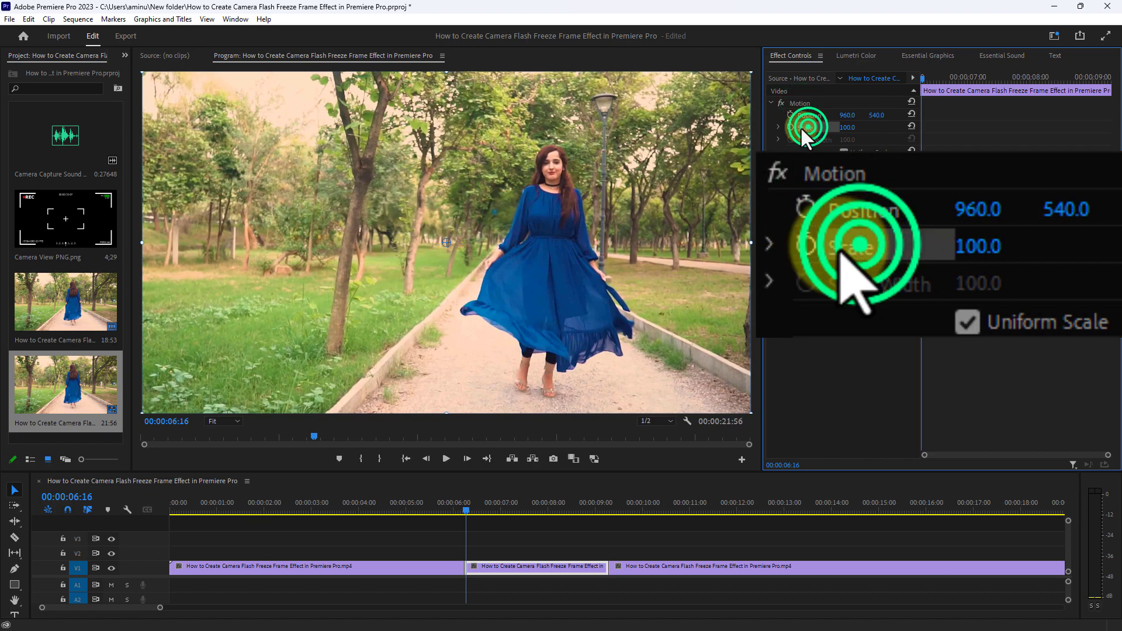
{"action": "left_click", "coordinate": [845, 126]}
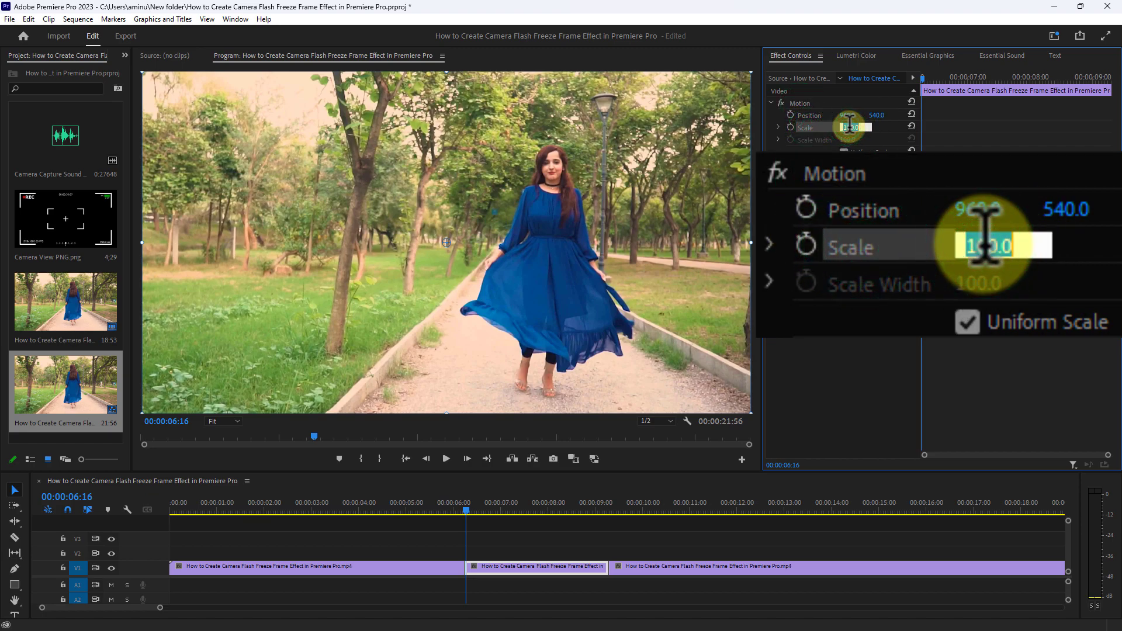
{"action": "type", "text": "6"}
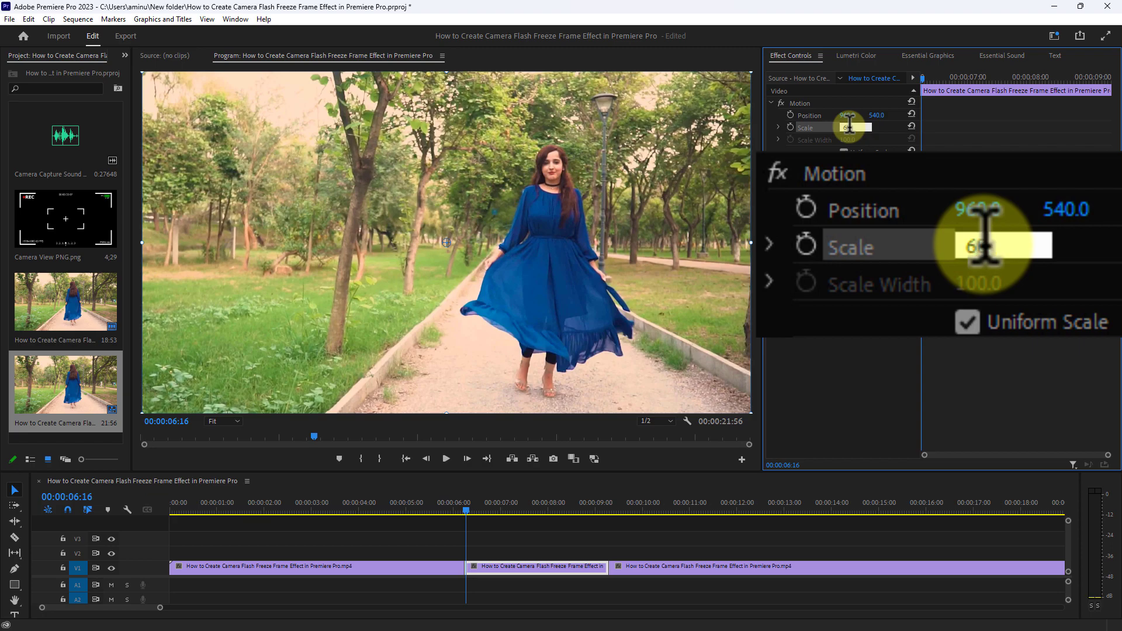
{"action": "type", "text": "0.0"}
{"action": "key", "text": "Return"}
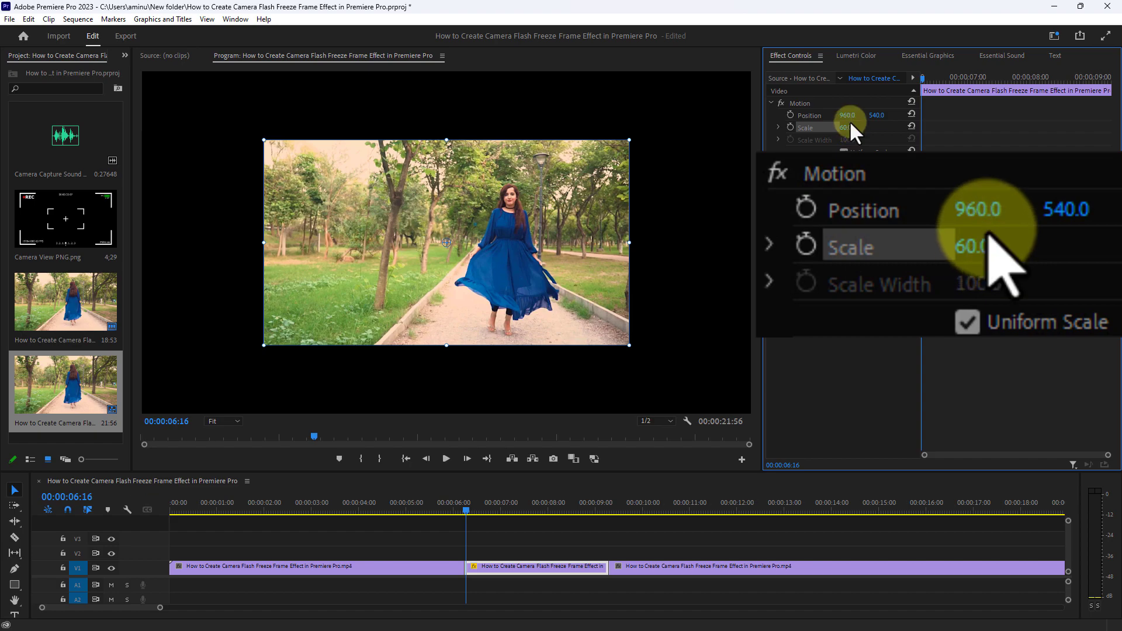
{"action": "left_click", "coordinate": [790, 128]}
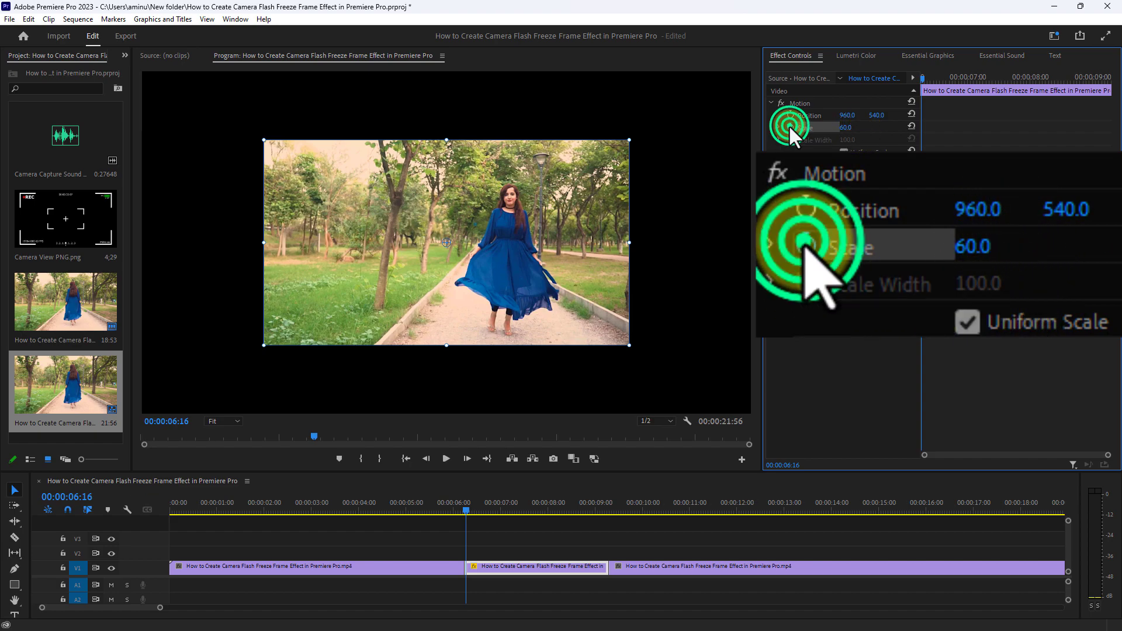
{"action": "left_click", "coordinate": [923, 127]}
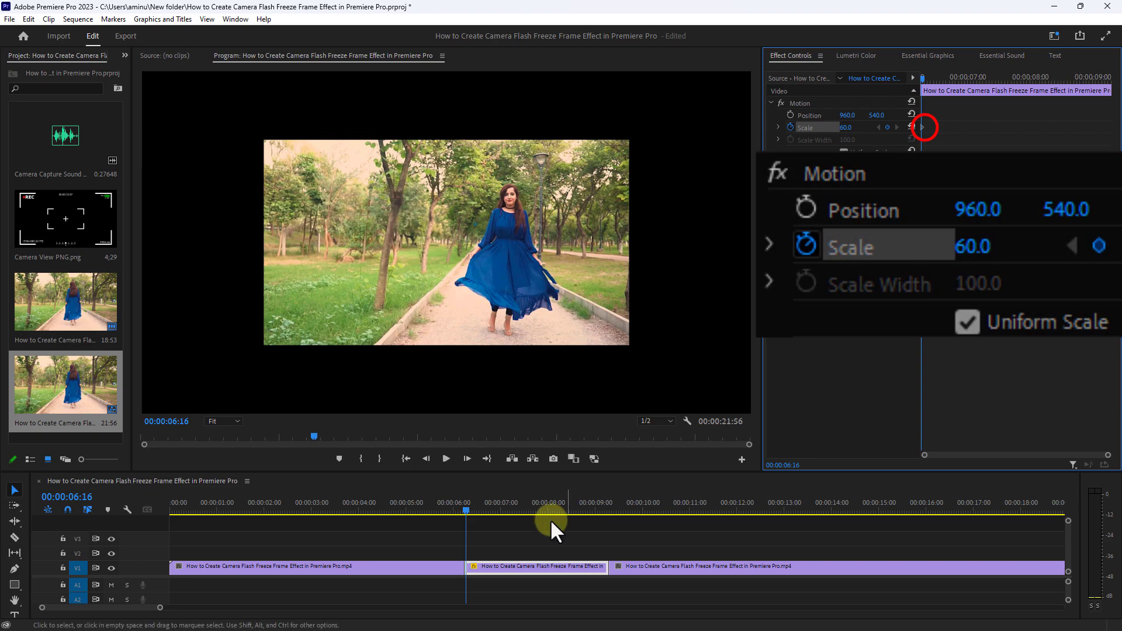
- Later in the freeze frame, key Scale back to 100 and scrub to preview the growth
{"action": "left_click_drag", "start_coordinate": [466, 507], "coordinate": [607, 510]}
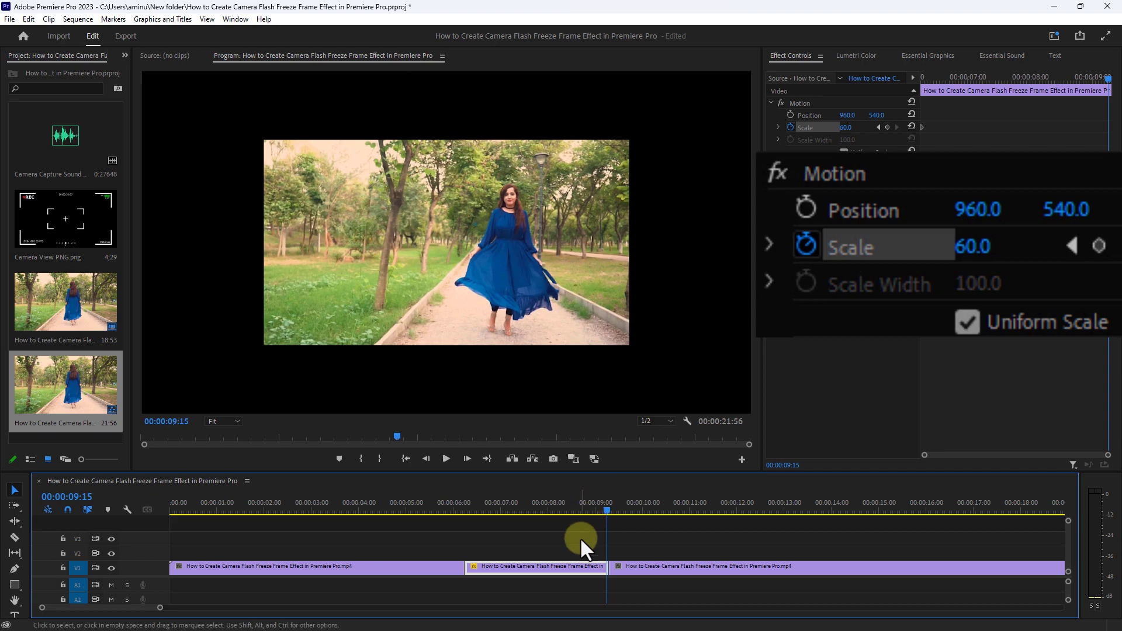
{"action": "left_click", "coordinate": [846, 127]}
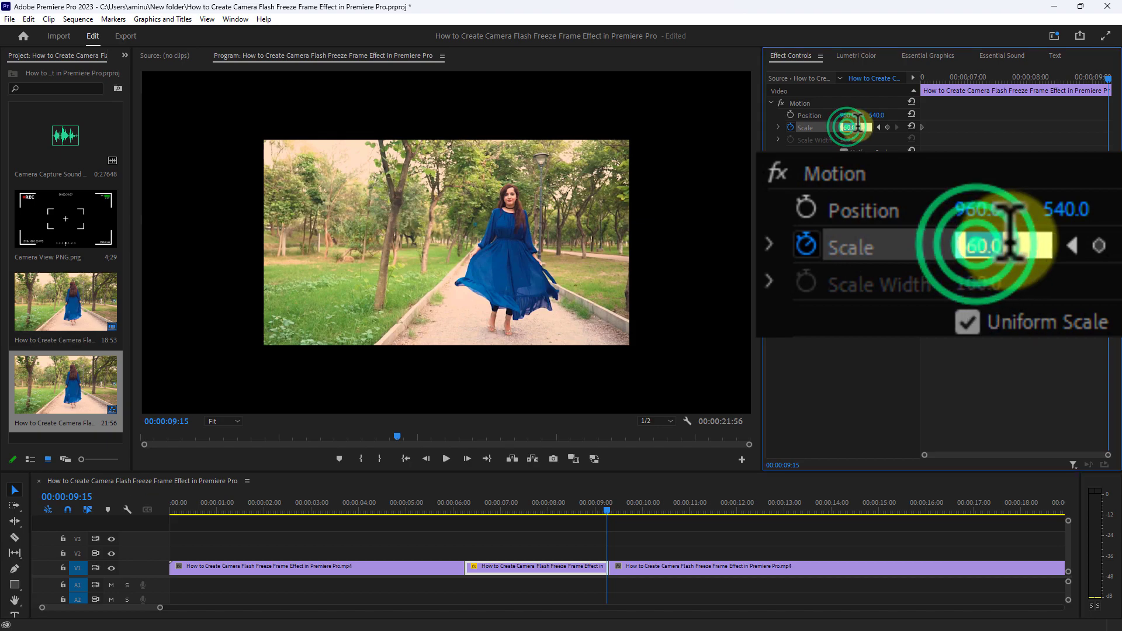
{"action": "type", "text": "1"}
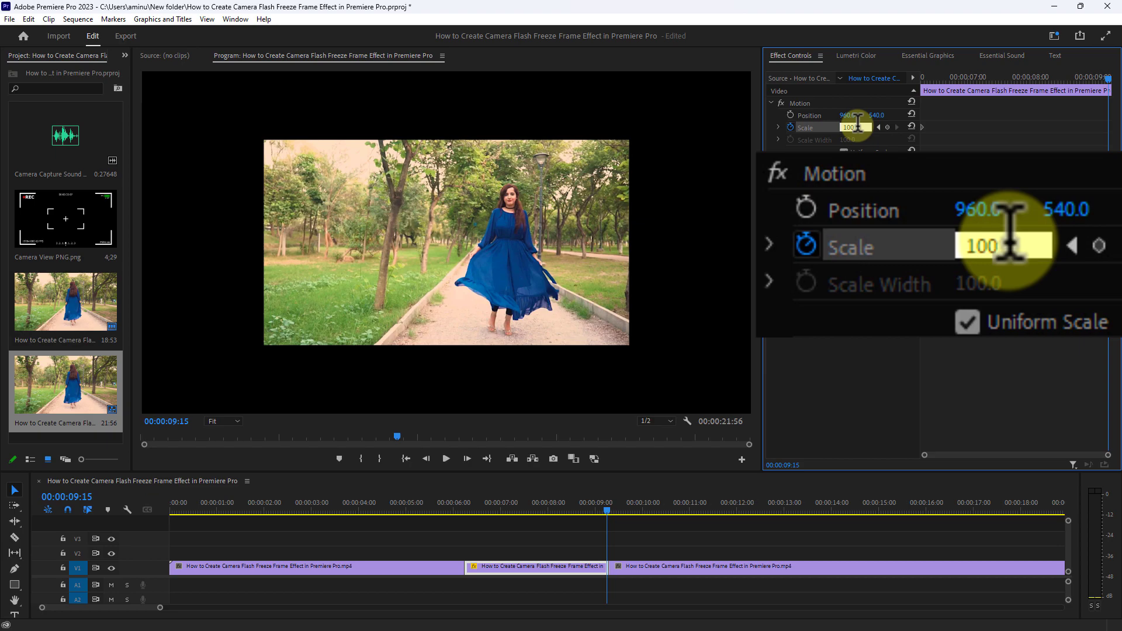
{"action": "key", "text": "Return"}
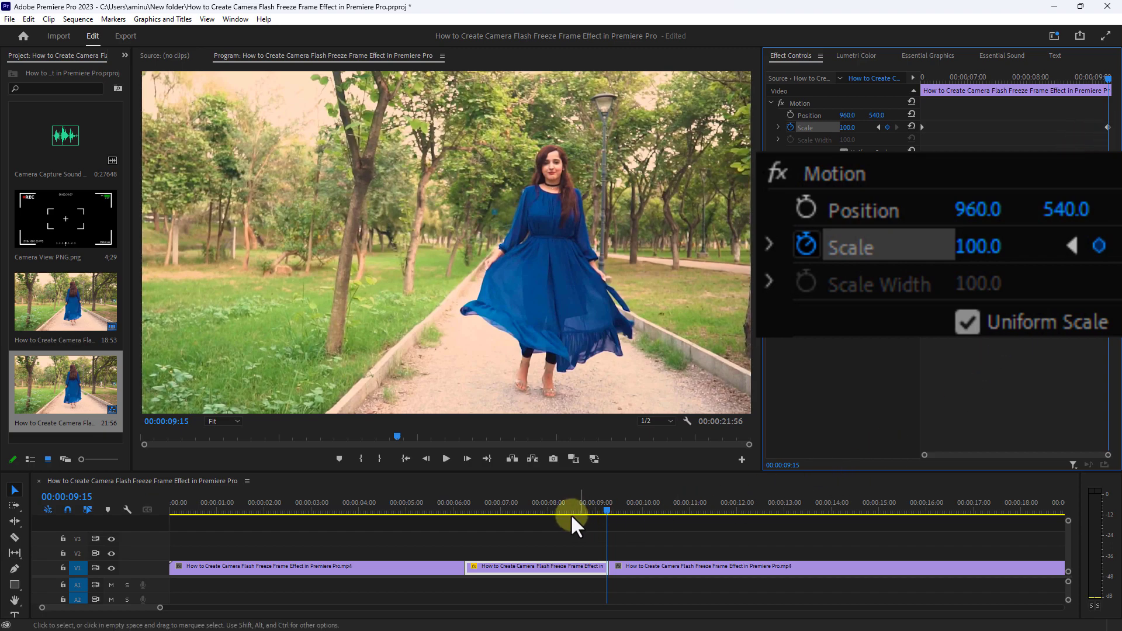
{"action": "mouse_move", "coordinate": [496, 504]}
{"action": "left_mouse_down"}
{"action": "mouse_move", "coordinate": [471, 510]}
{"action": "mouse_move", "coordinate": [494, 506]}
{"action": "left_mouse_up"}
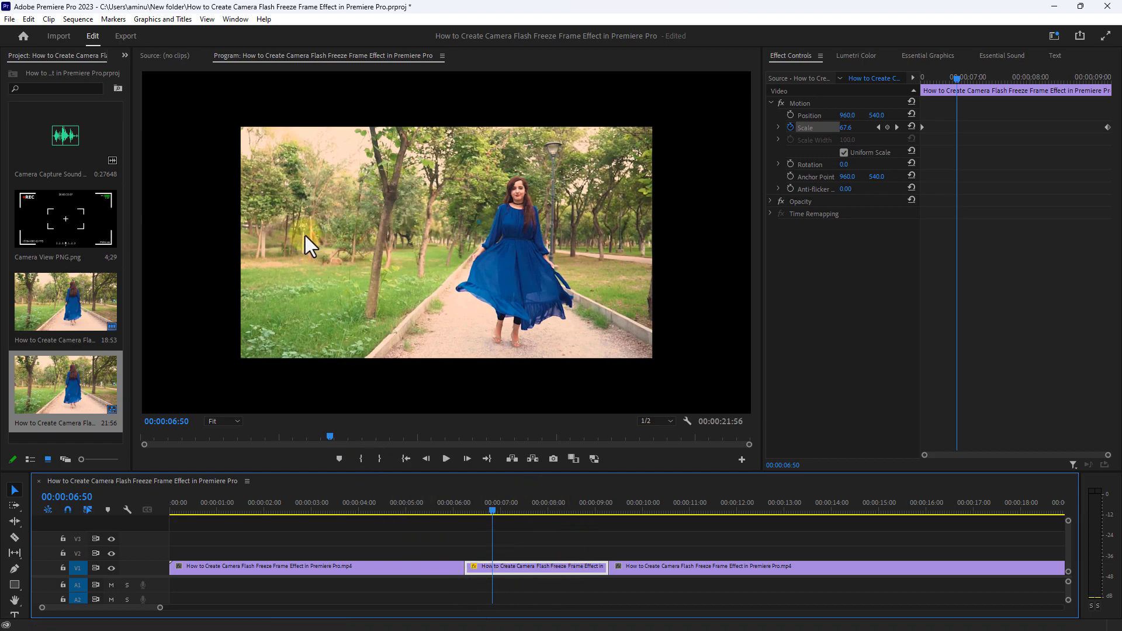
- Show the Effects panel and locate Dip to White under Video Transitions > Dissolve
{"action": "left_click", "coordinate": [240, 17]}
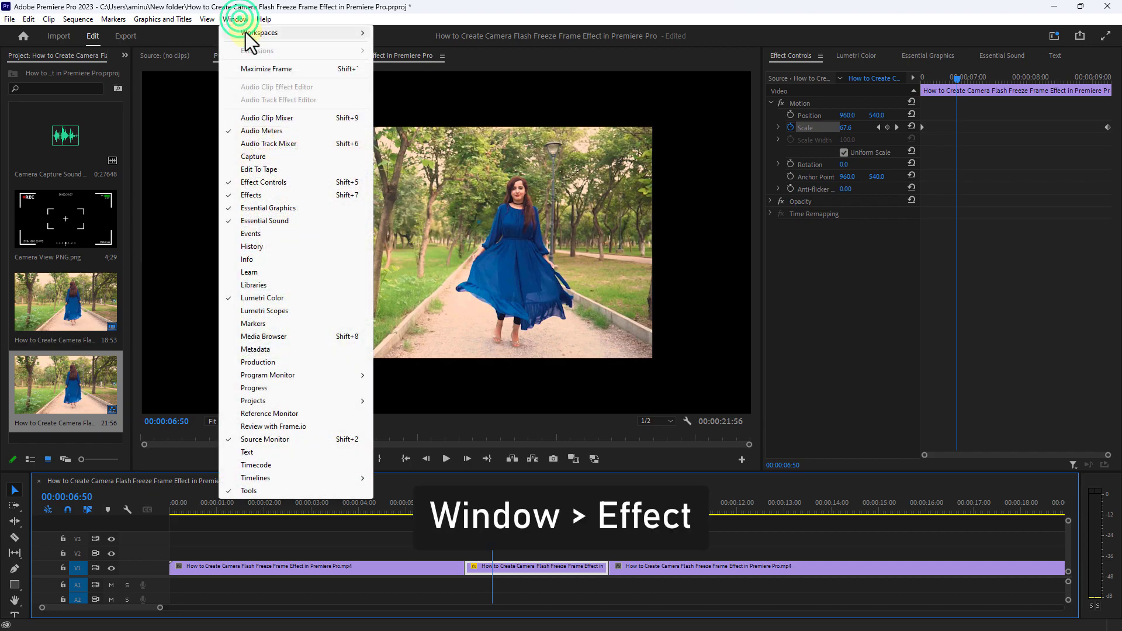
{"action": "left_click", "coordinate": [250, 194]}
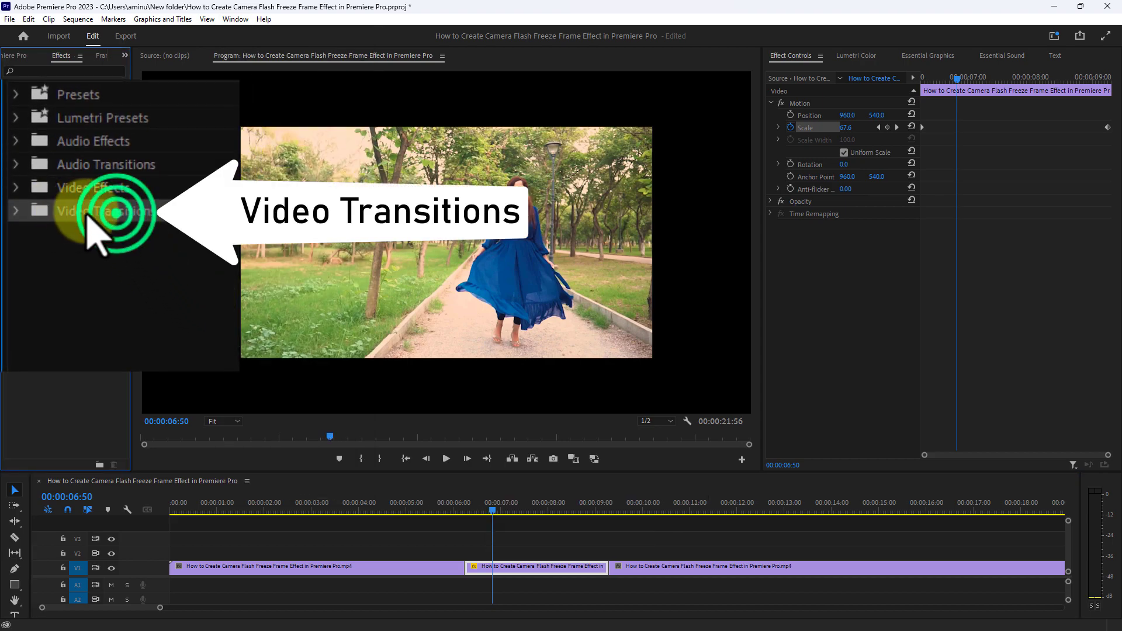
{"action": "left_click", "coordinate": [14, 211]}
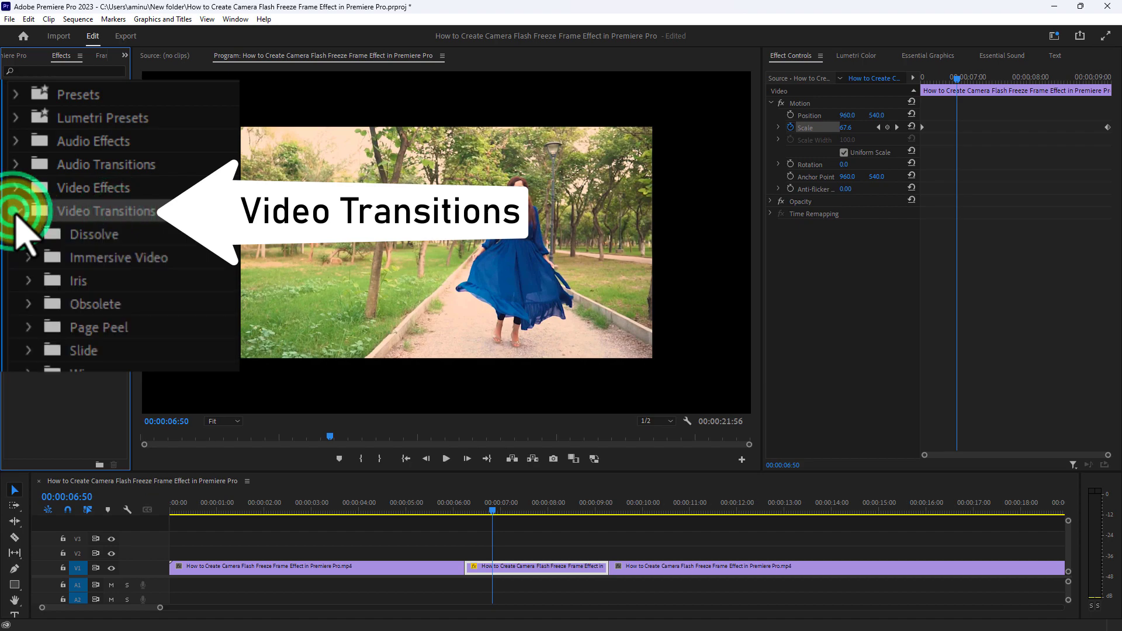
{"action": "left_click", "coordinate": [88, 237]}
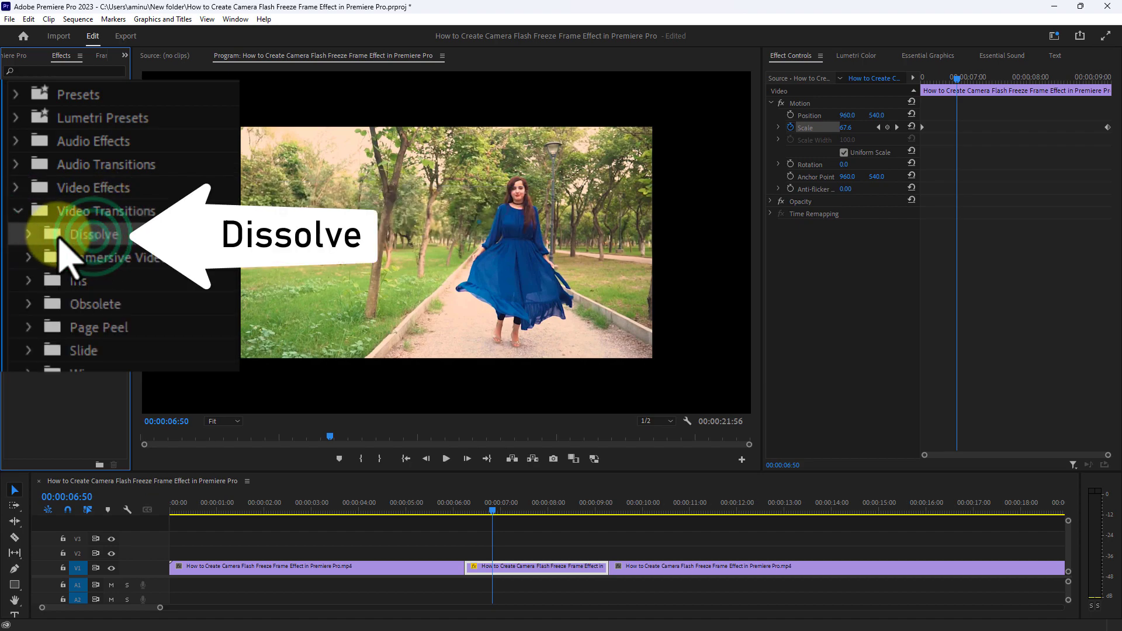
{"action": "left_click", "coordinate": [28, 233]}
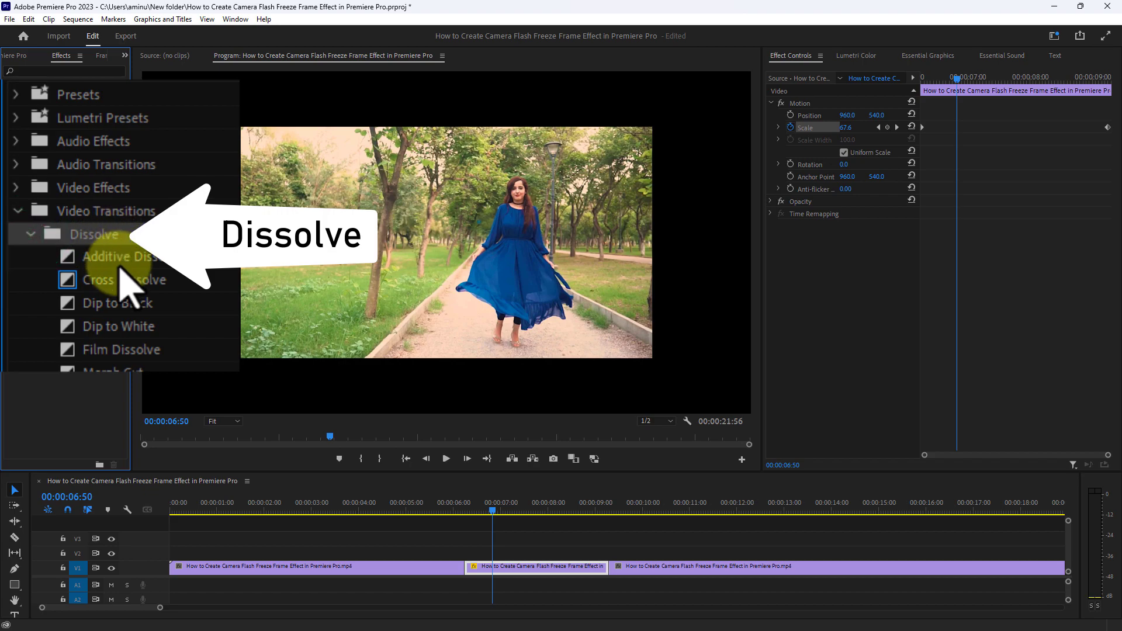
{"action": "left_click", "coordinate": [117, 327]}
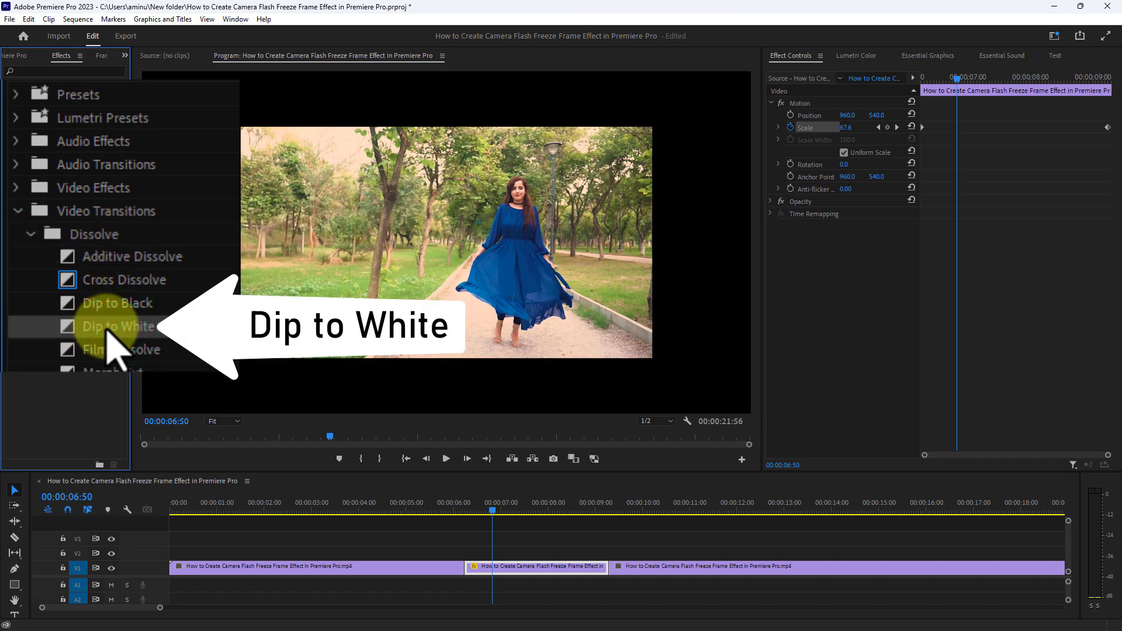
- Apply Dip to White at the cut before the freeze frame and scrub through it
{"action": "mouse_move", "coordinate": [115, 328]}
{"action": "left_mouse_down"}
{"action": "mouse_move", "coordinate": [393, 476]}
{"action": "mouse_move", "coordinate": [443, 553]}
{"action": "left_mouse_up"}
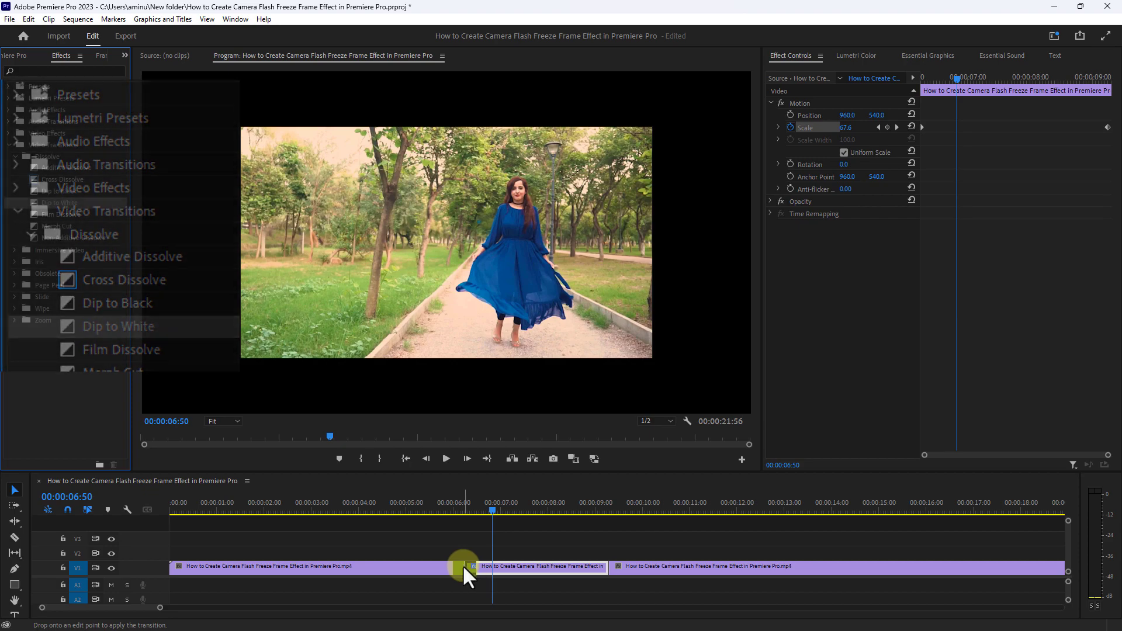
{"action": "left_click_drag", "start_coordinate": [464, 566], "coordinate": [464, 564]}
{"action": "left_click_drag", "start_coordinate": [479, 511], "coordinate": [468, 509]}
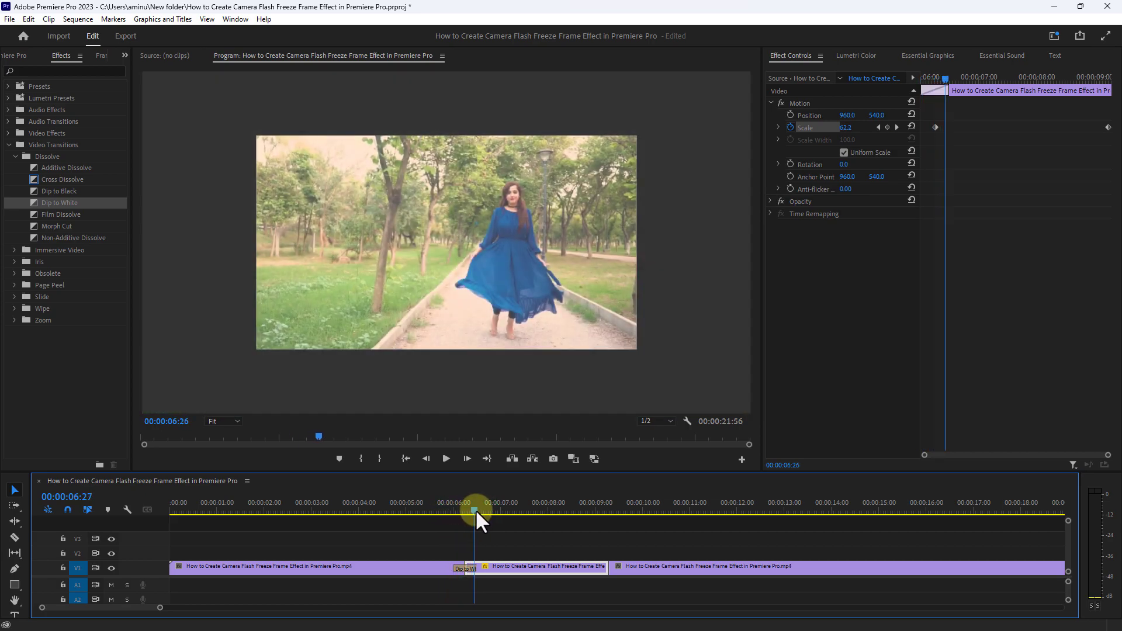
{"action": "left_click_drag", "start_coordinate": [475, 510], "coordinate": [484, 510]}
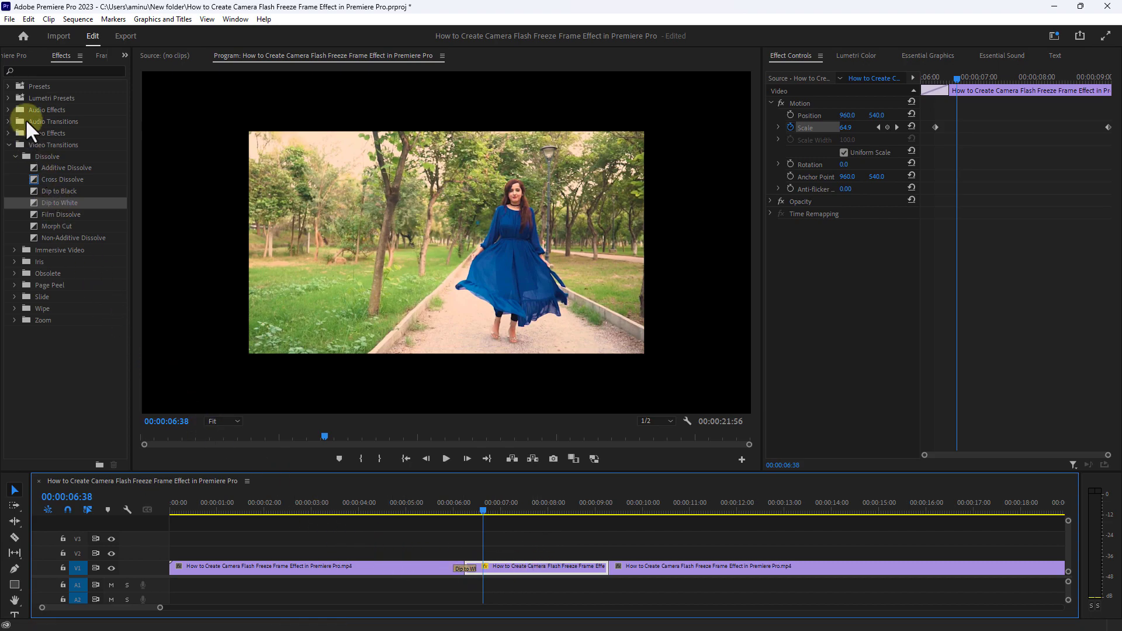
- Place the Camera View PNG on V2 above the footage, trimmed to end at the Dip to White
{"action": "left_click", "coordinate": [16, 56]}
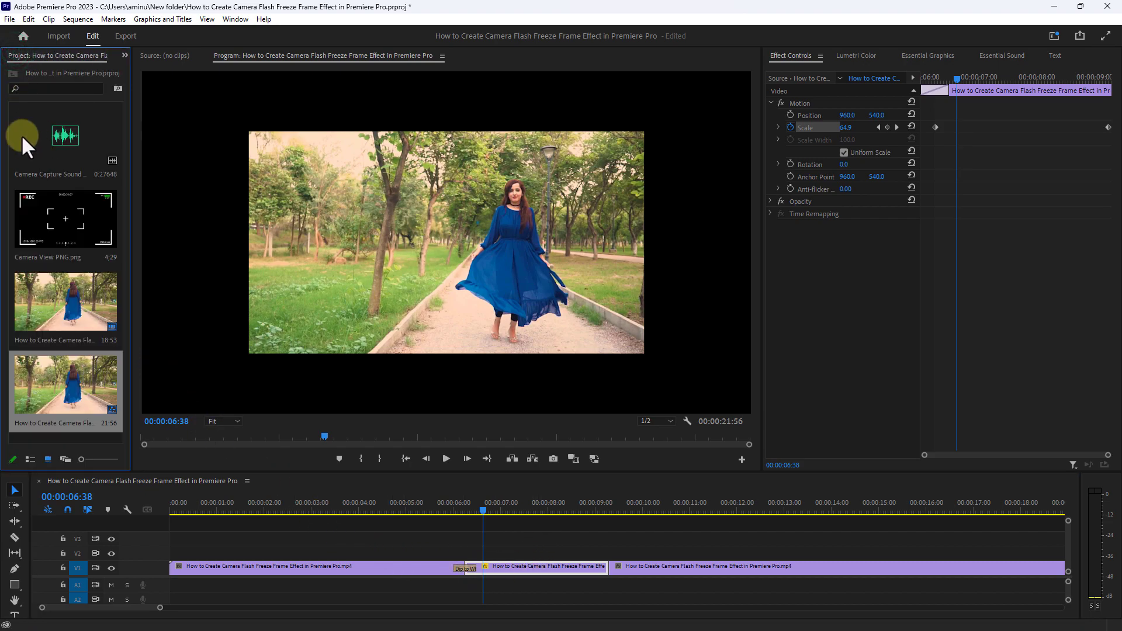
{"action": "left_click", "coordinate": [65, 216]}
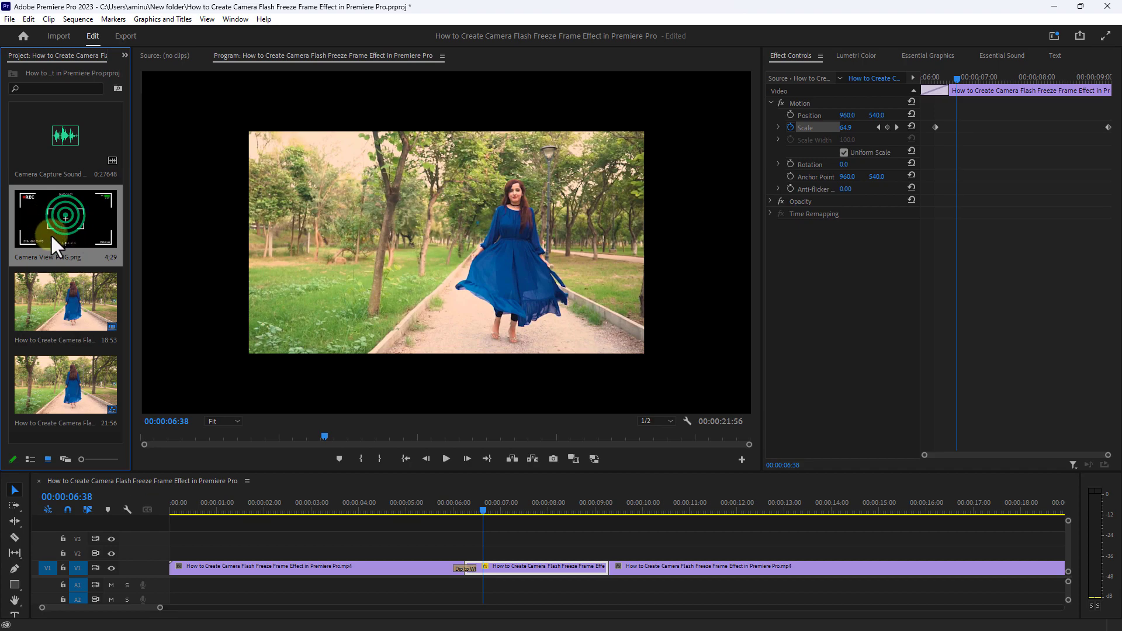
{"action": "mouse_move", "coordinate": [62, 218]}
{"action": "left_mouse_down"}
{"action": "mouse_move", "coordinate": [367, 529]}
{"action": "mouse_move", "coordinate": [562, 565]}
{"action": "mouse_move", "coordinate": [450, 556]}
{"action": "left_mouse_up"}
{"action": "left_click_drag", "start_coordinate": [481, 507], "coordinate": [447, 510]}
{"action": "left_click_drag", "start_coordinate": [430, 556], "coordinate": [450, 558]}
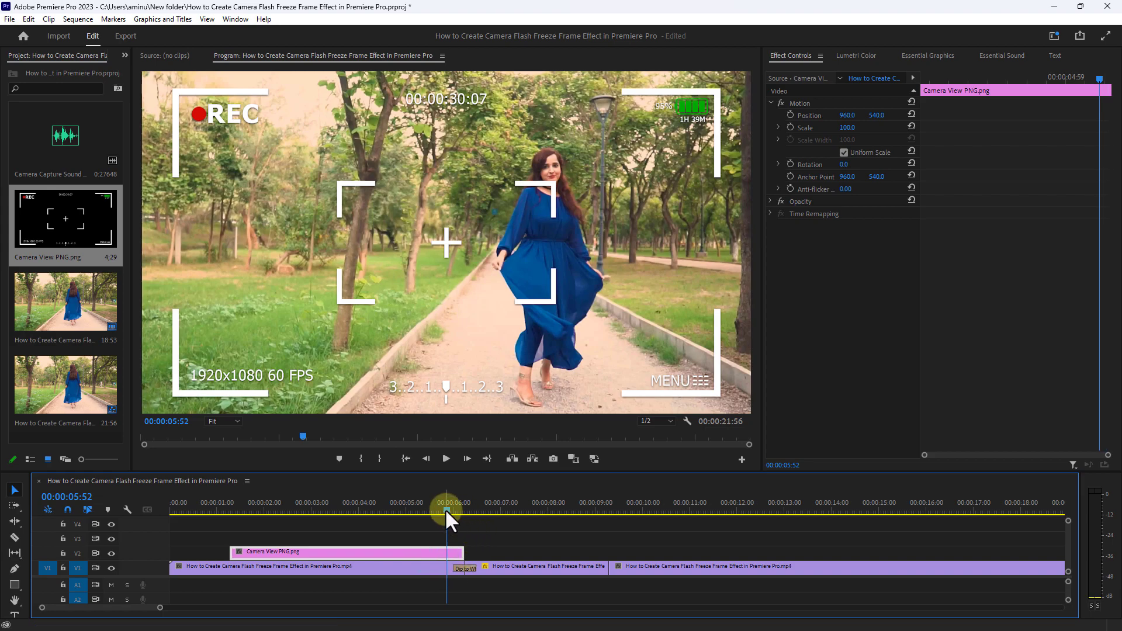
{"action": "left_click_drag", "start_coordinate": [445, 510], "coordinate": [459, 509]}
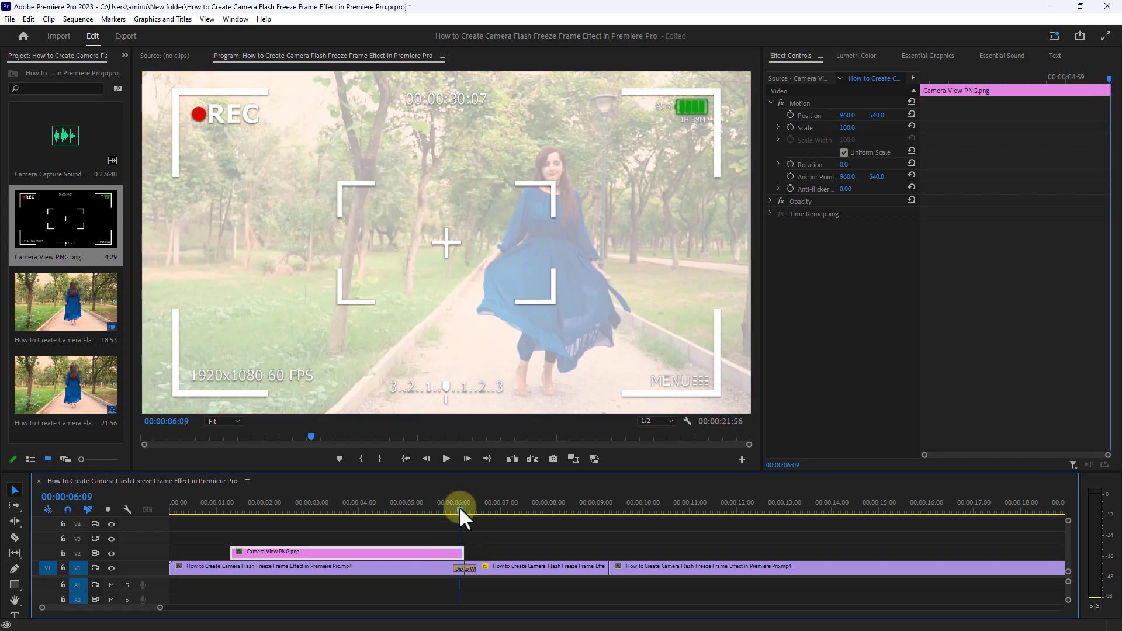
{"action": "left_click_drag", "start_coordinate": [161, 610], "coordinate": [121, 611]}
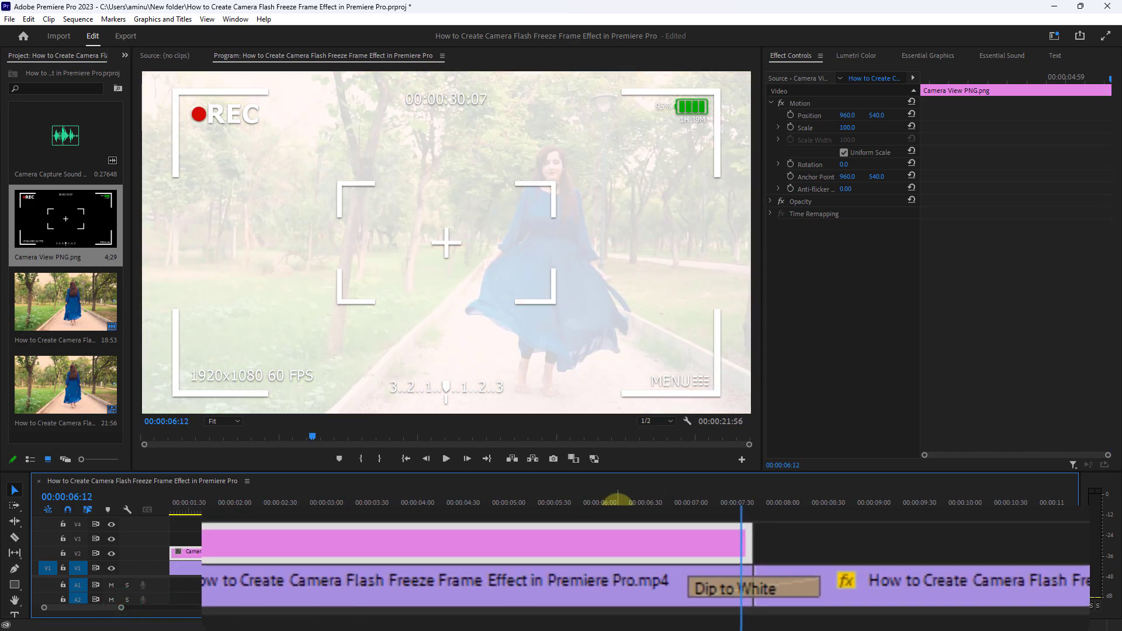
- Keyframe the overlay's Scale at 100 at 06:00 and 90 at 06:14
{"action": "left_click", "coordinate": [618, 498]}
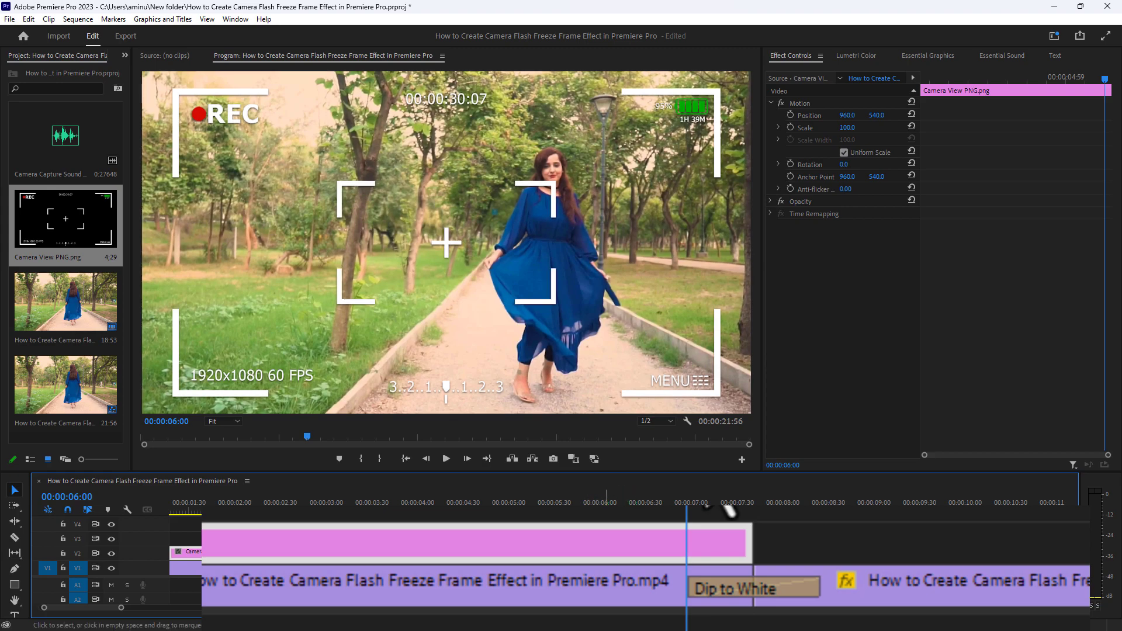
{"action": "left_click", "coordinate": [705, 538]}
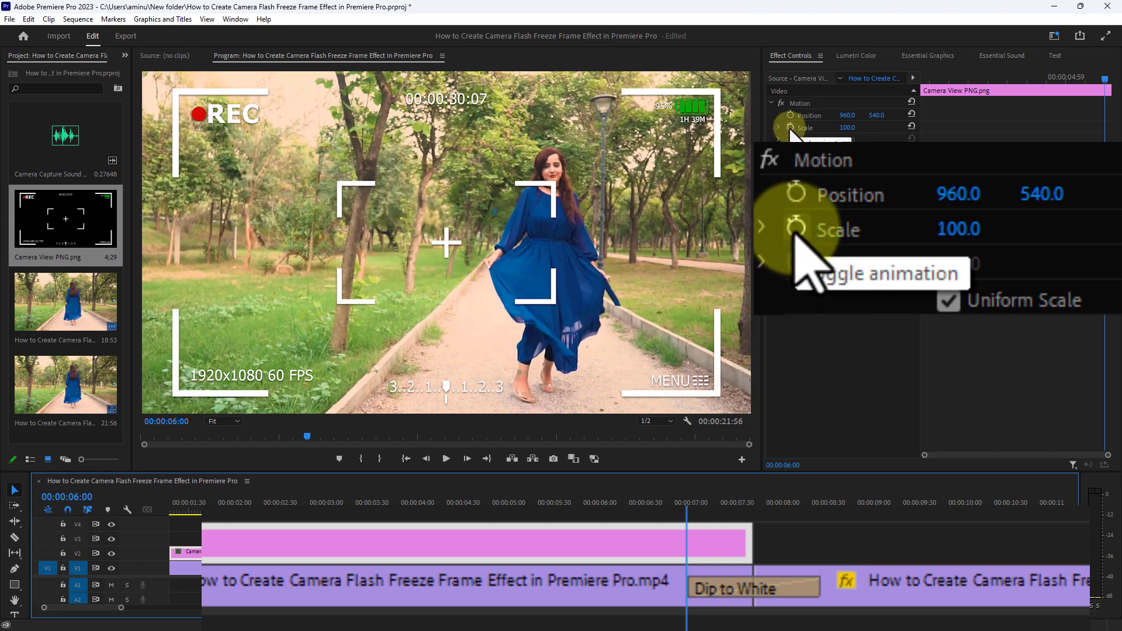
{"action": "left_click", "coordinate": [790, 128]}
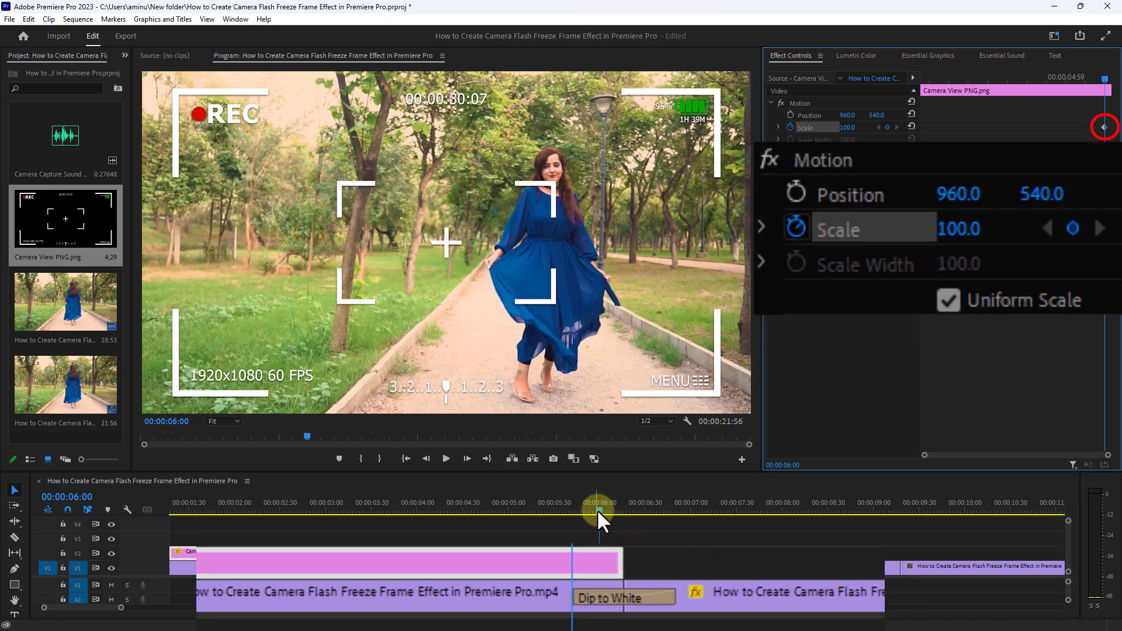
{"action": "left_click_drag", "start_coordinate": [597, 510], "coordinate": [621, 507]}
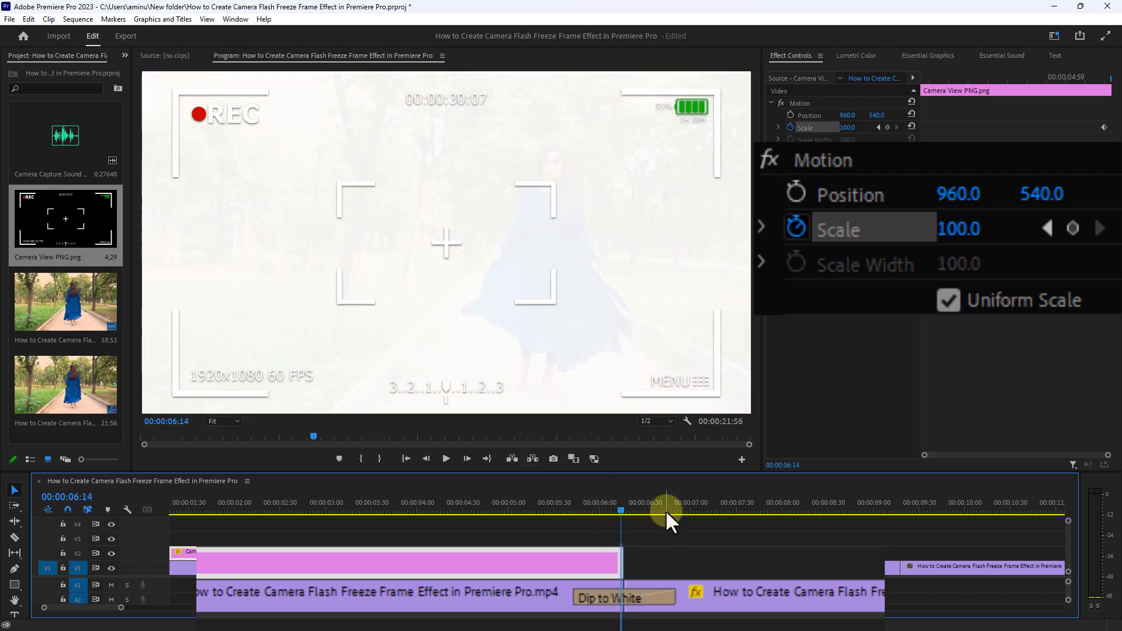
{"action": "left_click", "coordinate": [848, 127]}
{"action": "type", "text": "90"}
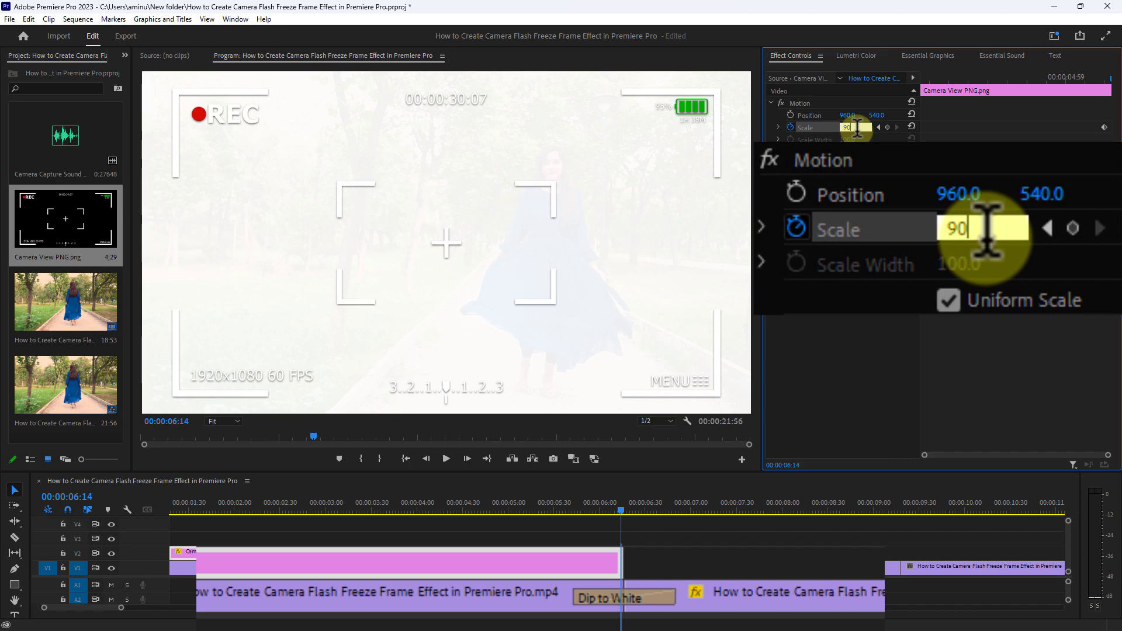
{"action": "key", "text": "Return"}
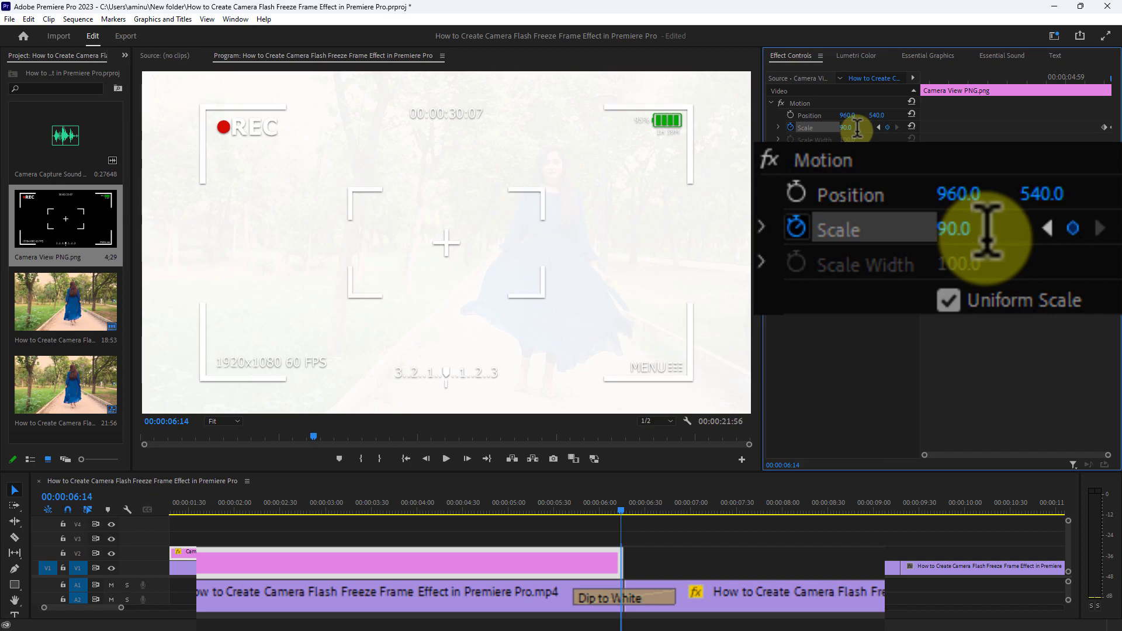
{"action": "mouse_move", "coordinate": [555, 509]}
{"action": "left_mouse_down"}
{"action": "mouse_move", "coordinate": [532, 510]}
{"action": "mouse_move", "coordinate": [759, 503]}
{"action": "left_mouse_up"}
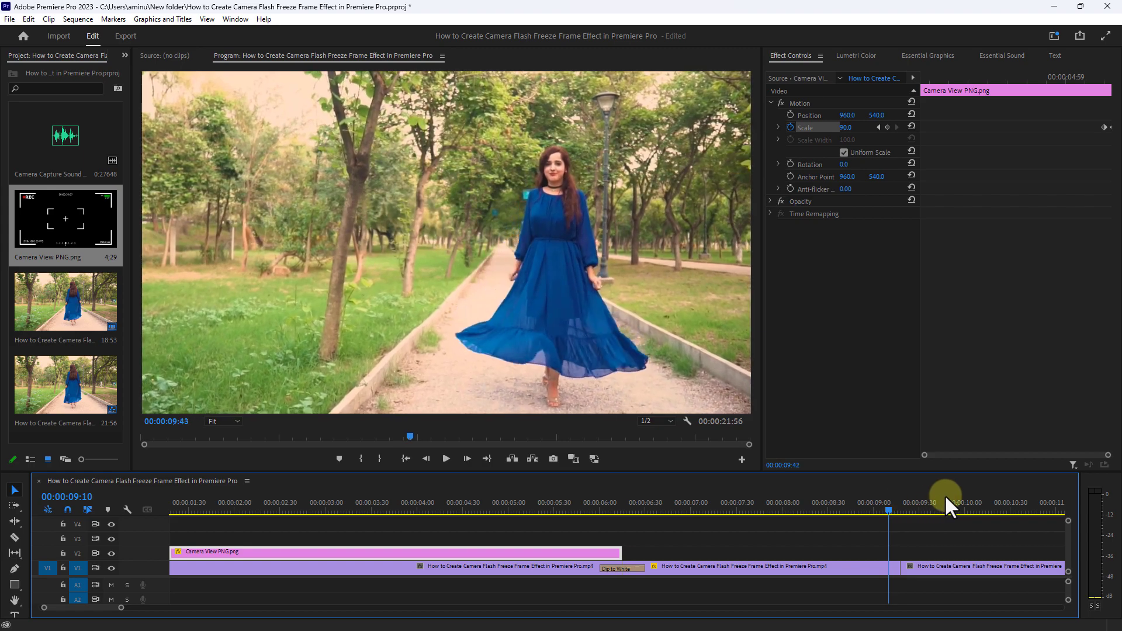
- Drop the Camera Capture Sound on A1 under the Dip to White flash and preview it
{"action": "mouse_move", "coordinate": [759, 503]}
{"action": "left_mouse_down"}
{"action": "mouse_move", "coordinate": [948, 493]}
{"action": "mouse_move", "coordinate": [593, 511]}
{"action": "left_mouse_up"}
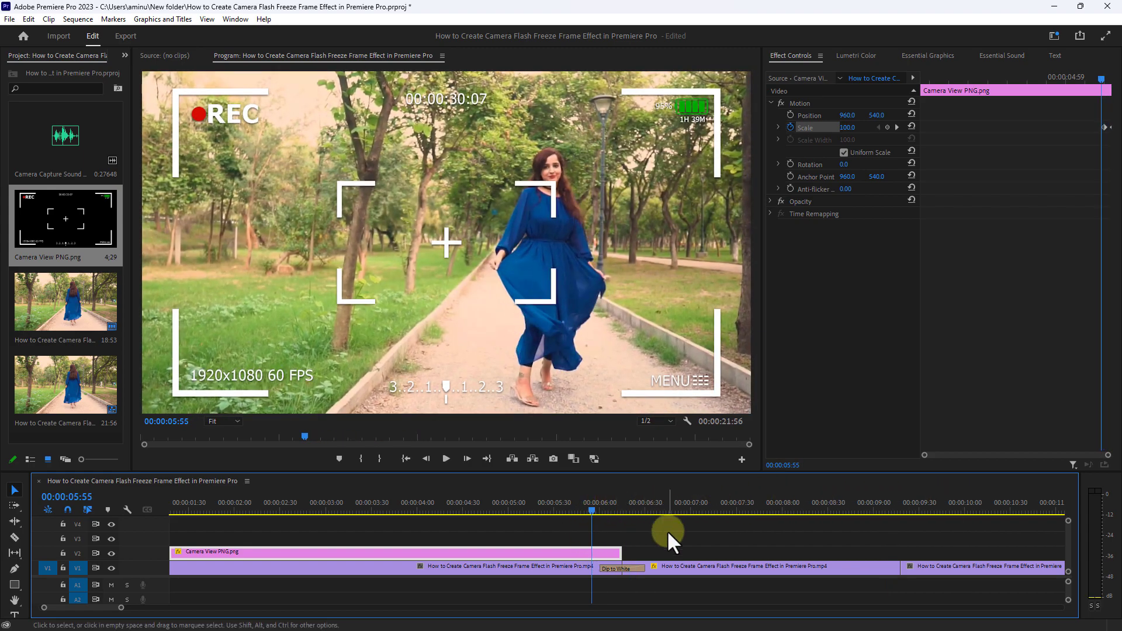
{"action": "left_click", "coordinate": [57, 128]}
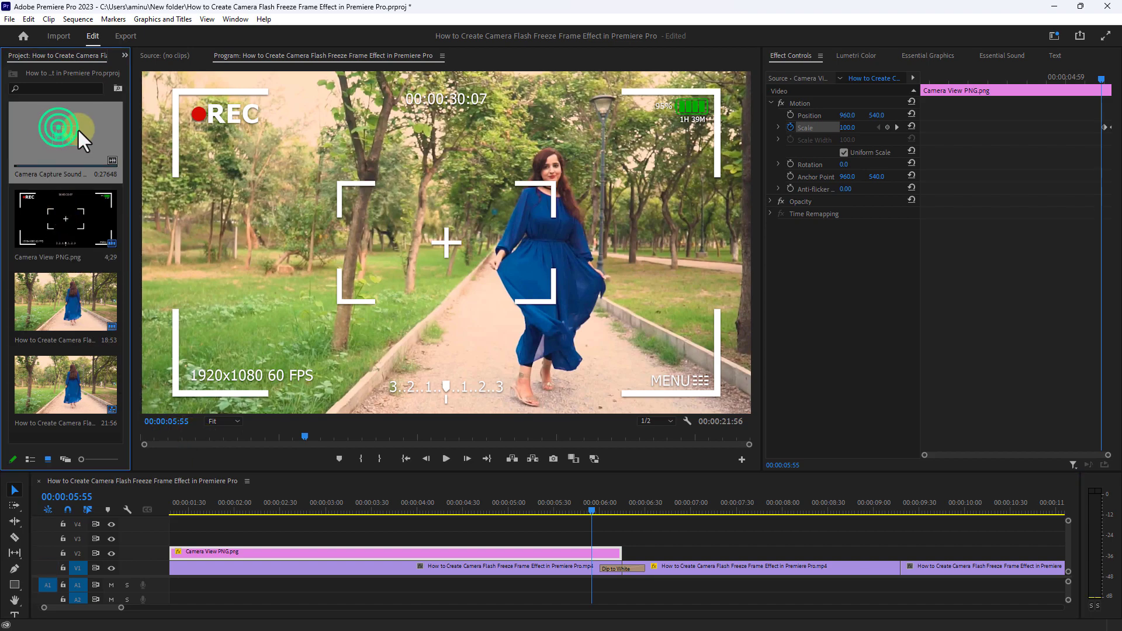
{"action": "left_click_drag", "start_coordinate": [61, 135], "coordinate": [590, 587]}
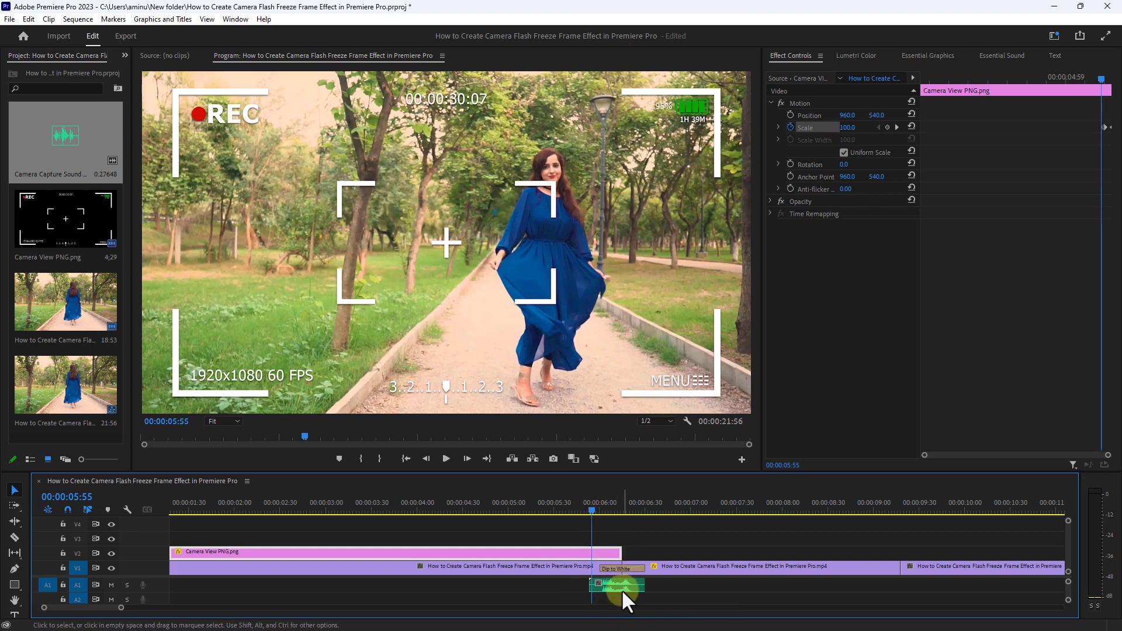
{"action": "left_click", "coordinate": [615, 587]}
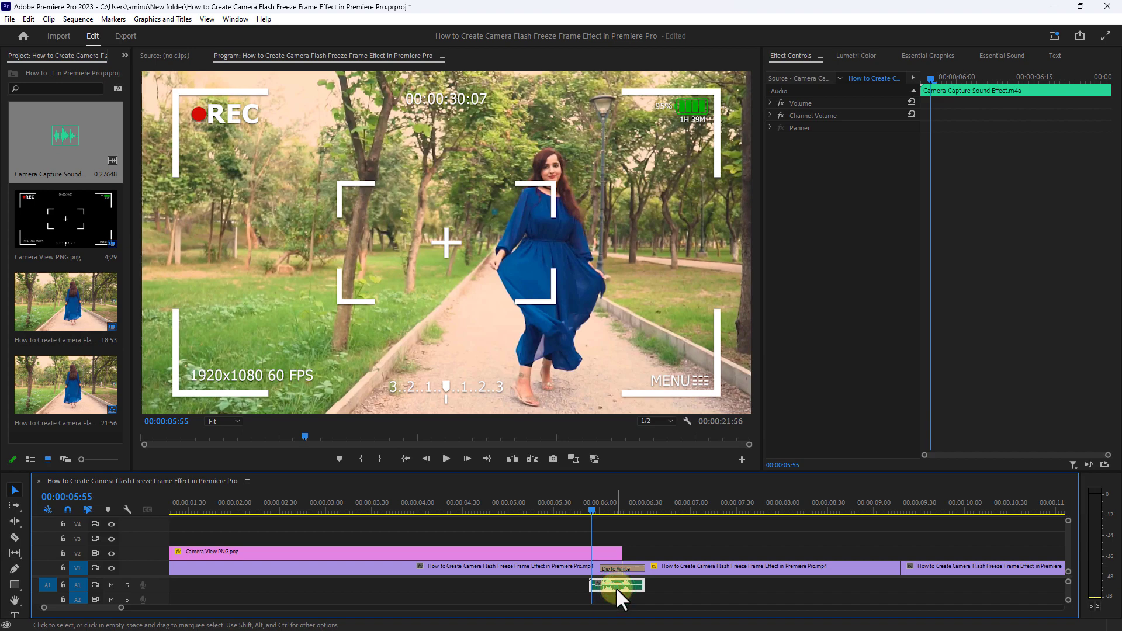
{"action": "left_click_drag", "start_coordinate": [589, 510], "coordinate": [585, 511]}
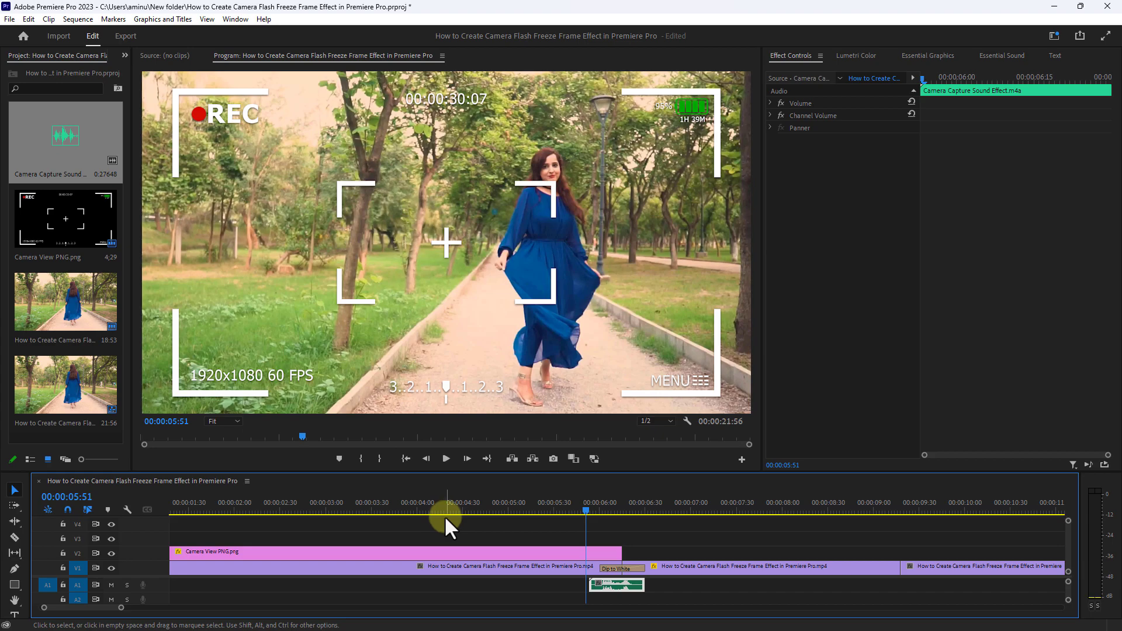
{"action": "left_click", "coordinate": [446, 459]}
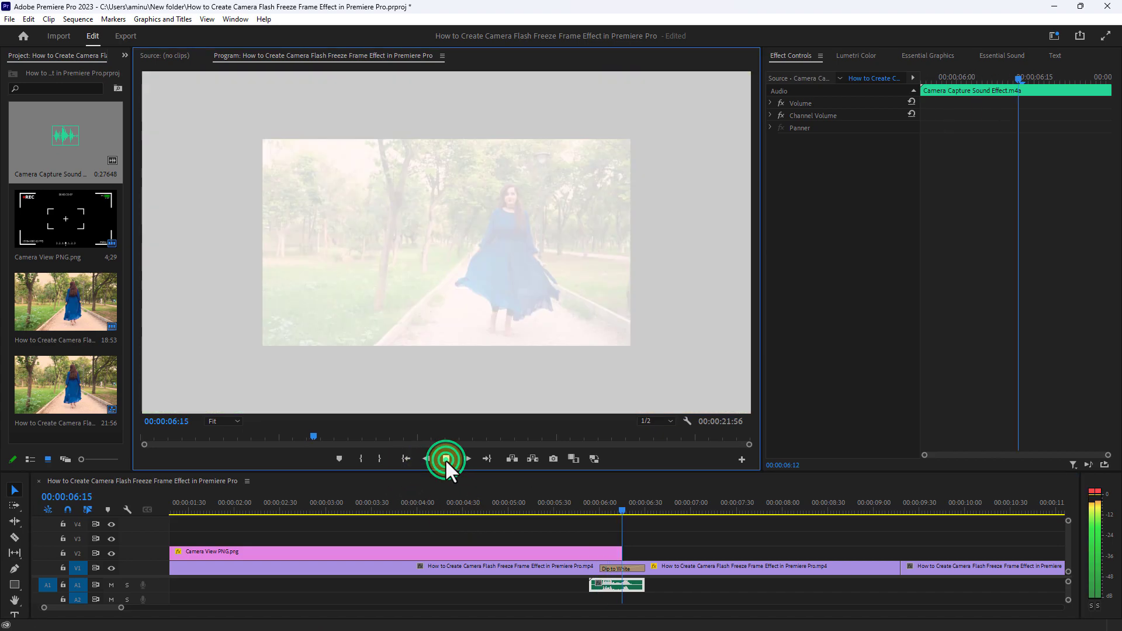
{"action": "left_click", "coordinate": [446, 458]}
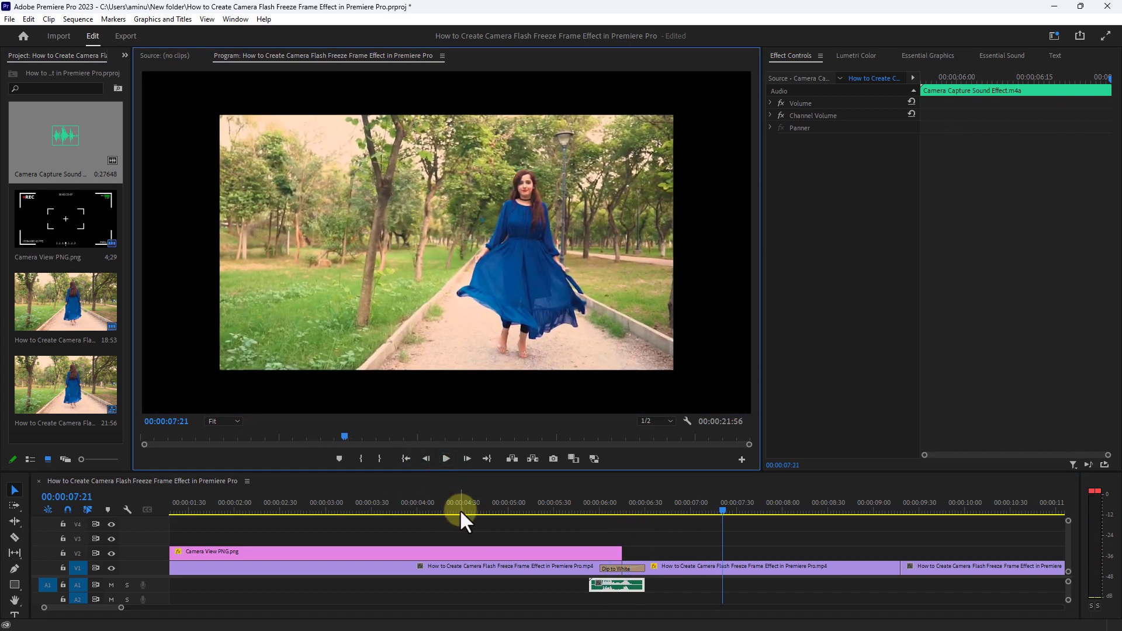
{"action": "left_click_drag", "start_coordinate": [122, 609], "coordinate": [173, 595]}
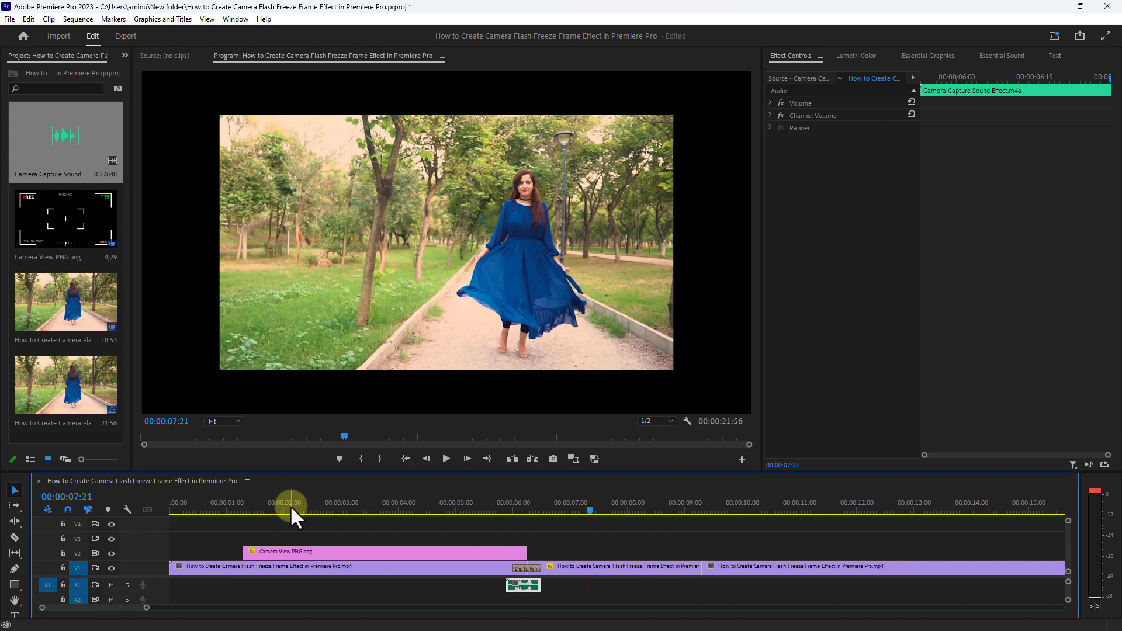
{"action": "left_click_drag", "start_coordinate": [290, 505], "coordinate": [240, 506]}
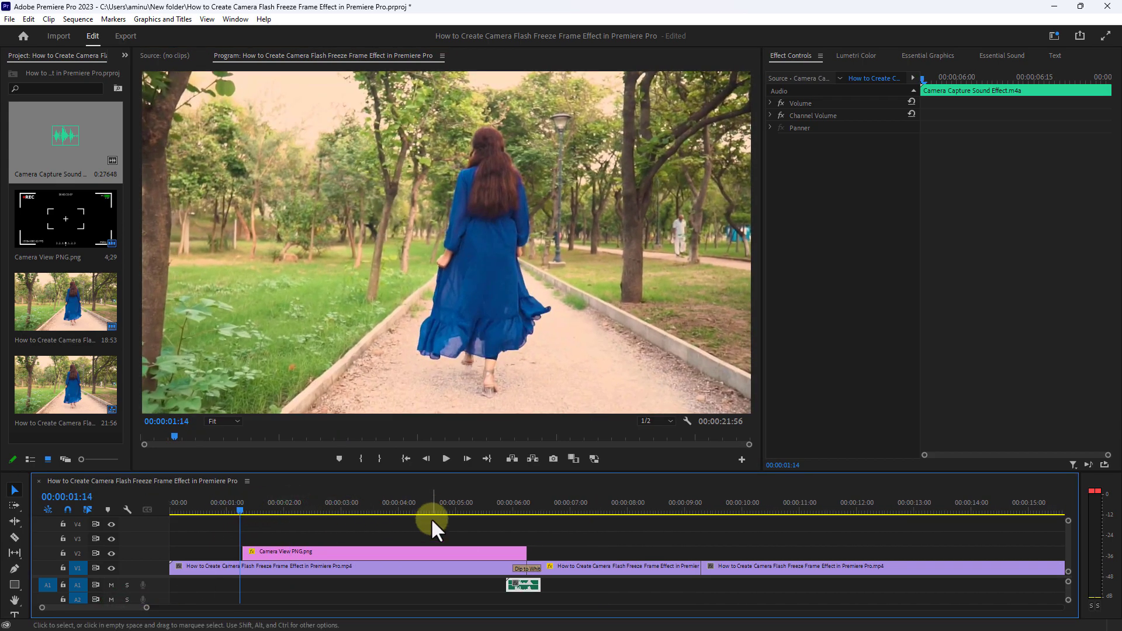
{"action": "left_click", "coordinate": [445, 457]}
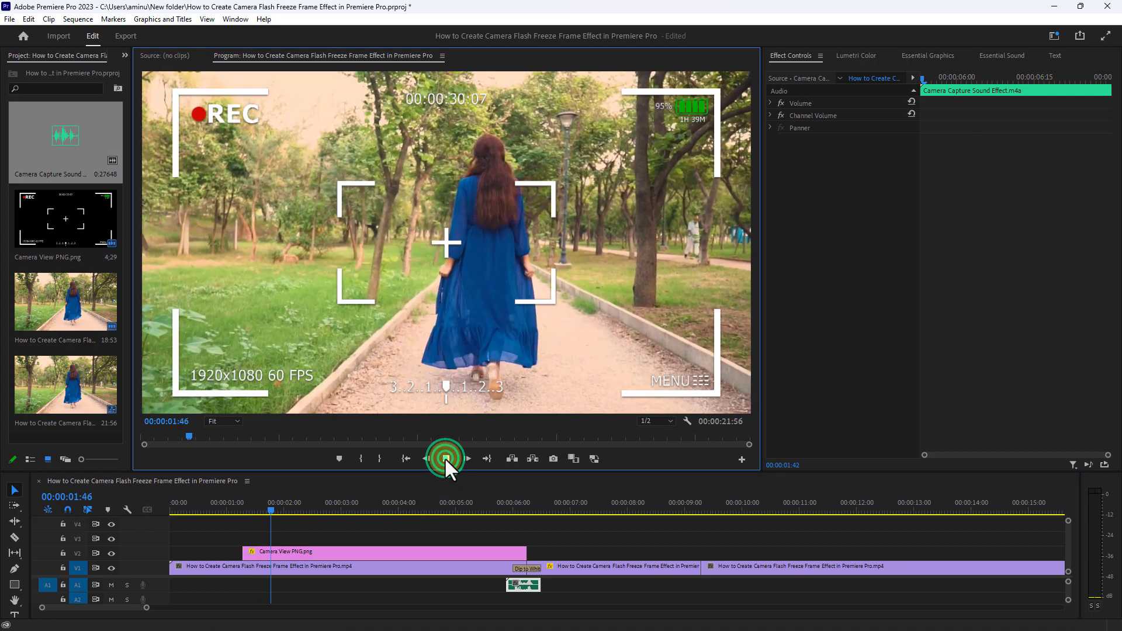